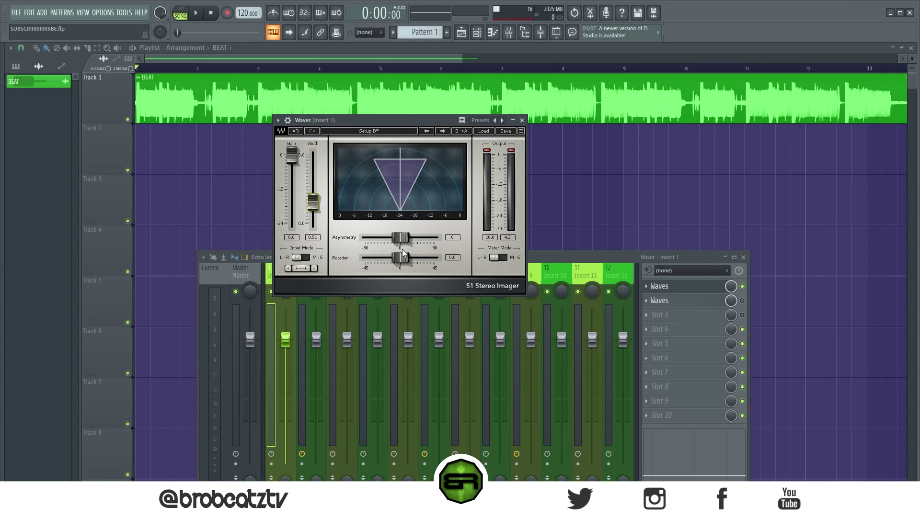
# With the beat playing, set the S1 Stereo Imager's width to 1.96, asymmetry to -3 and rotation to 0.0.
pyautogui.press('space')
pyautogui.moveTo(400, 258); pyautogui.dragTo(399, 238)
pyautogui.moveTo(312, 203); pyautogui.dragTo(313, 171)
pyautogui.moveTo(399, 258)
pyautogui.mouseDown()
pyautogui.moveTo(421, 257)
pyautogui.moveTo(382, 257)
pyautogui.moveTo(401, 258)
pyautogui.mouseUp()
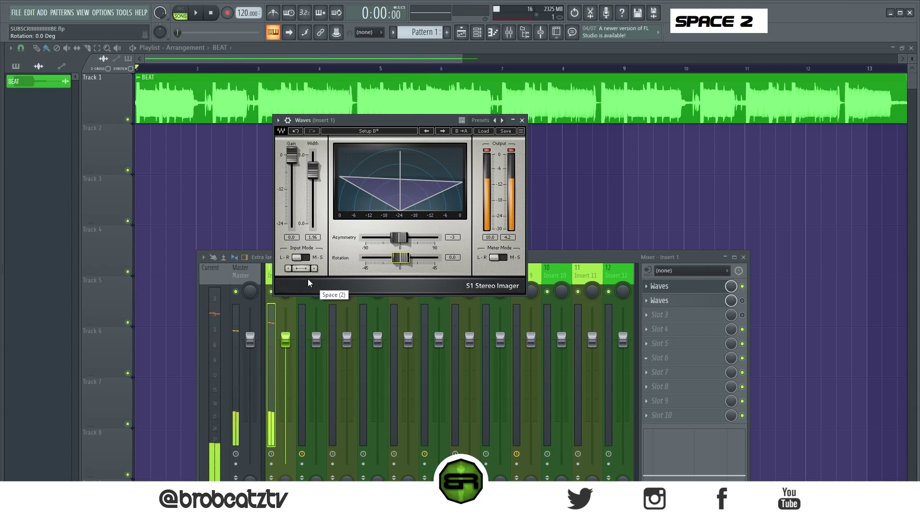
pyautogui.click(300, 258)
pyautogui.press('space')
pyautogui.press('space')
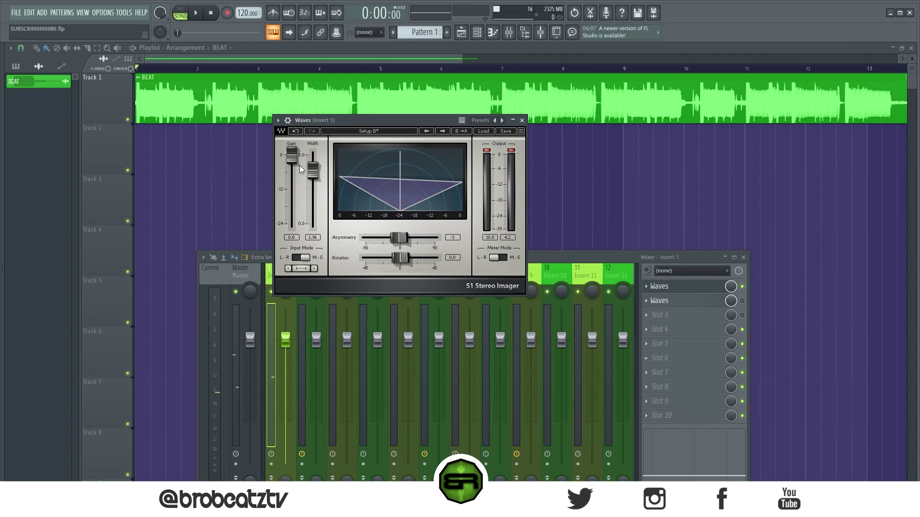
# Narrow the S1 Stereo Imager's width to 0.85 and set its rotation to 23.0 during playback of the beat.
pyautogui.press('space')
pyautogui.moveTo(312, 171); pyautogui.dragTo(312, 197)
pyautogui.moveTo(400, 258); pyautogui.dragTo(420, 257)
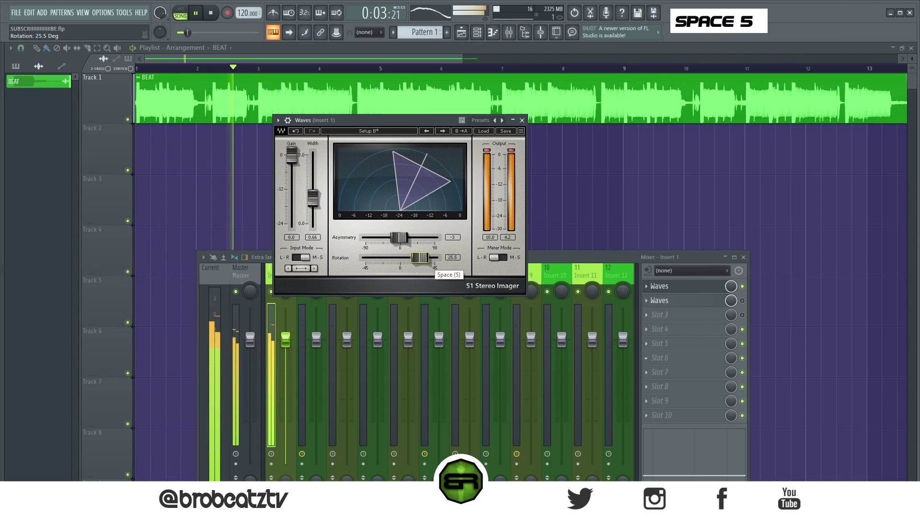
pyautogui.moveTo(313, 198); pyautogui.dragTo(312, 192)
pyautogui.moveTo(416, 258); pyautogui.dragTo(414, 258)
pyautogui.press('space')
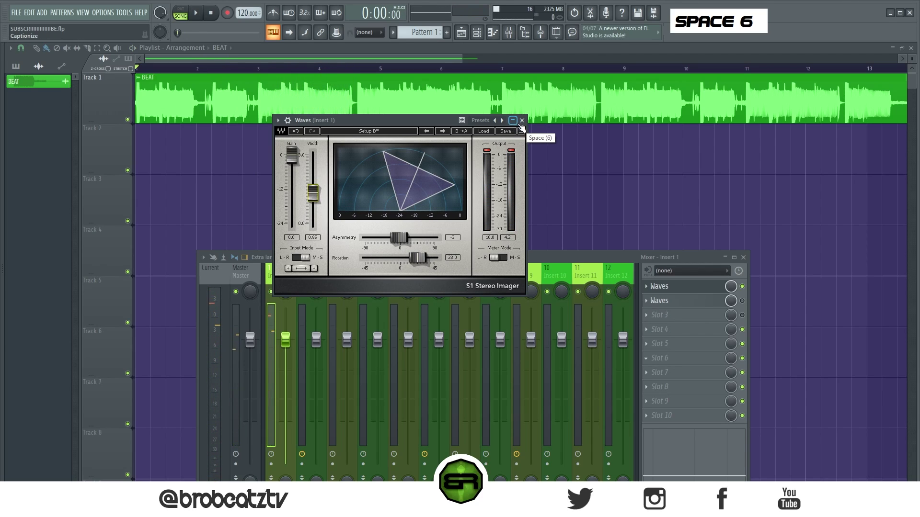
# Replace the imager on Insert 1 with the Waves Center plugin from slot 2 as the active effect, centring its window.
pyautogui.click(524, 122)
pyautogui.click(694, 301)
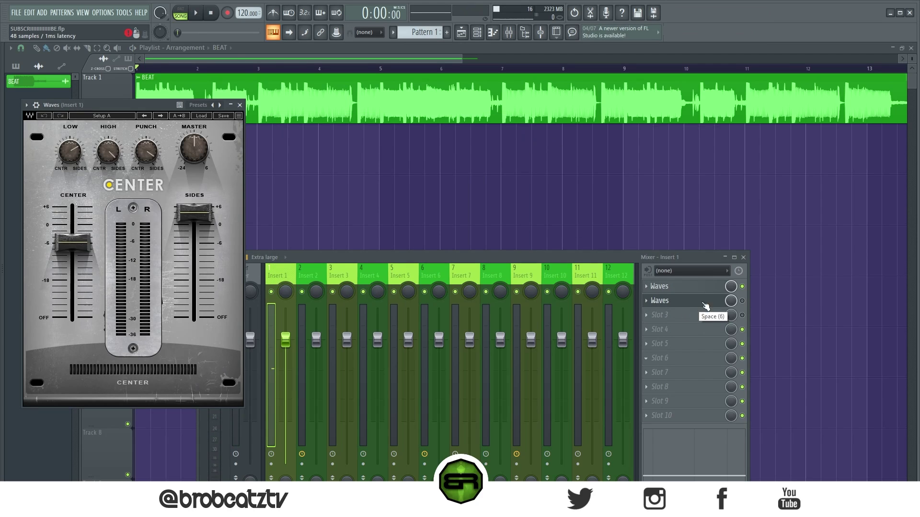
pyautogui.doubleClick(746, 299)
pyautogui.moveTo(140, 105); pyautogui.dragTo(430, 104)
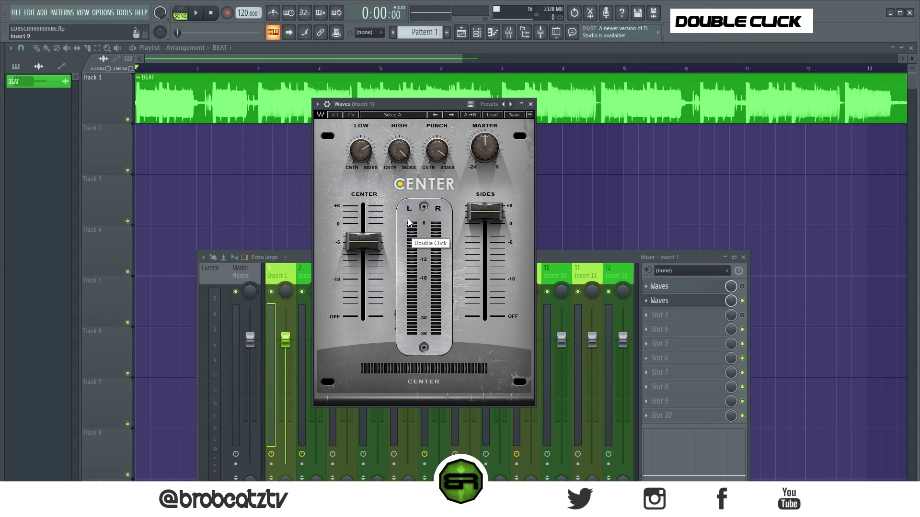
# Adjust the Center level to -5.3 dB while the beat plays, and close the Waves Center plugin.
pyautogui.press('space')
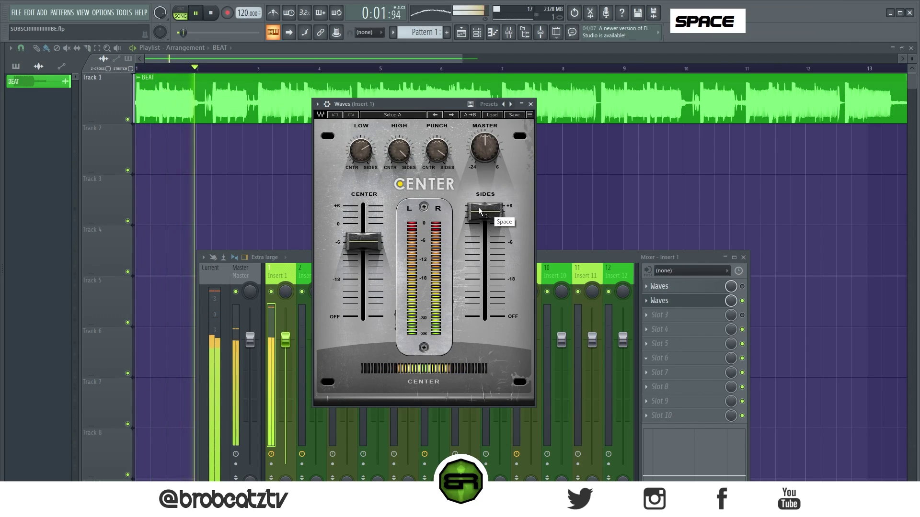
pyautogui.moveTo(363, 242)
pyautogui.mouseDown()
pyautogui.moveTo(363, 209)
pyautogui.moveTo(363, 311)
pyautogui.moveTo(376, 242)
pyautogui.mouseUp()
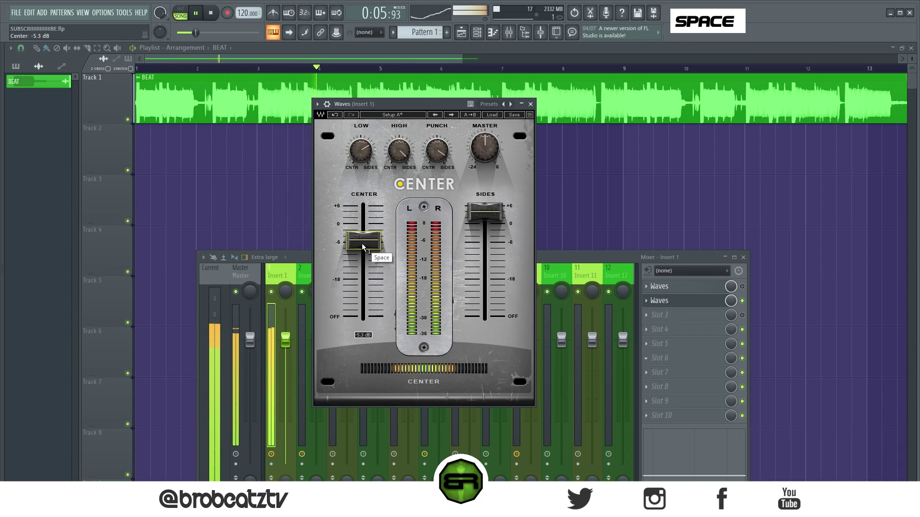
pyautogui.press('space')
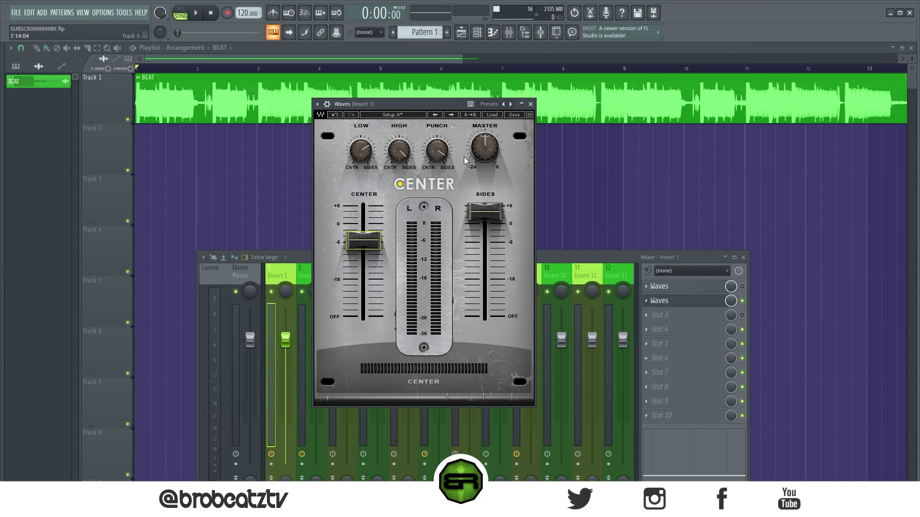
pyautogui.click(530, 104)
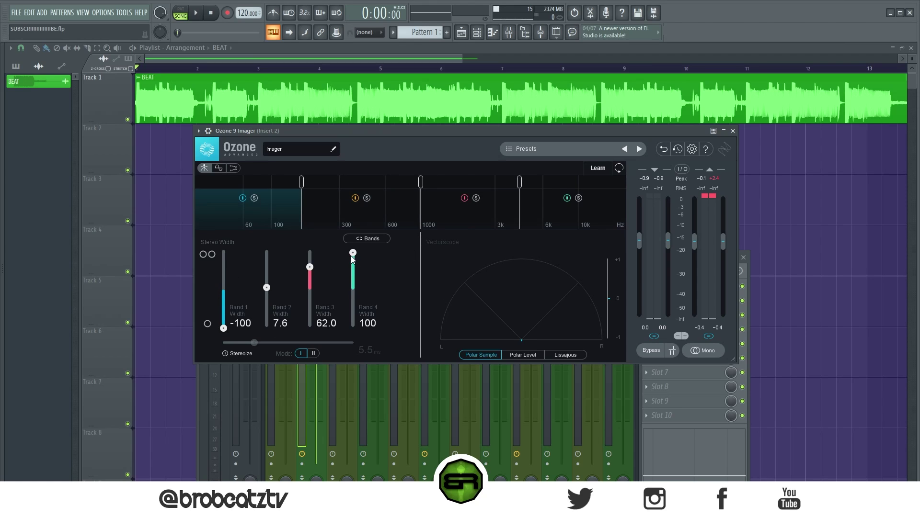
# Play the beat through Ozone 9 Imager and compare the sound with the processing bypassed and active.
pyautogui.press('space')
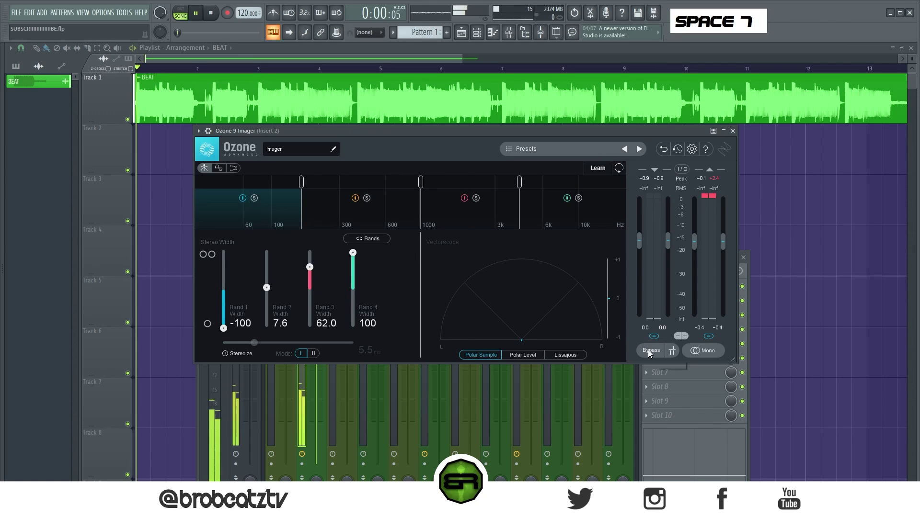
pyautogui.click(646, 350)
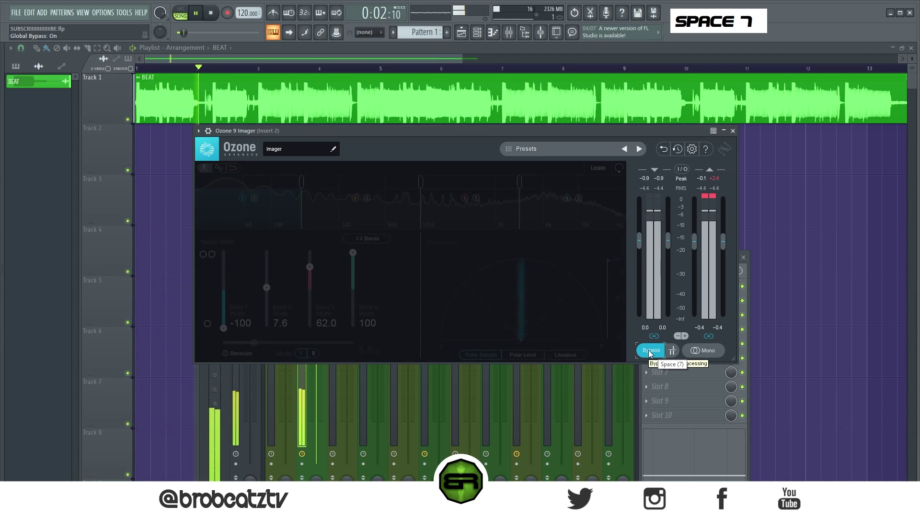
pyautogui.click(650, 352)
pyautogui.click(650, 351)
pyautogui.click(649, 351)
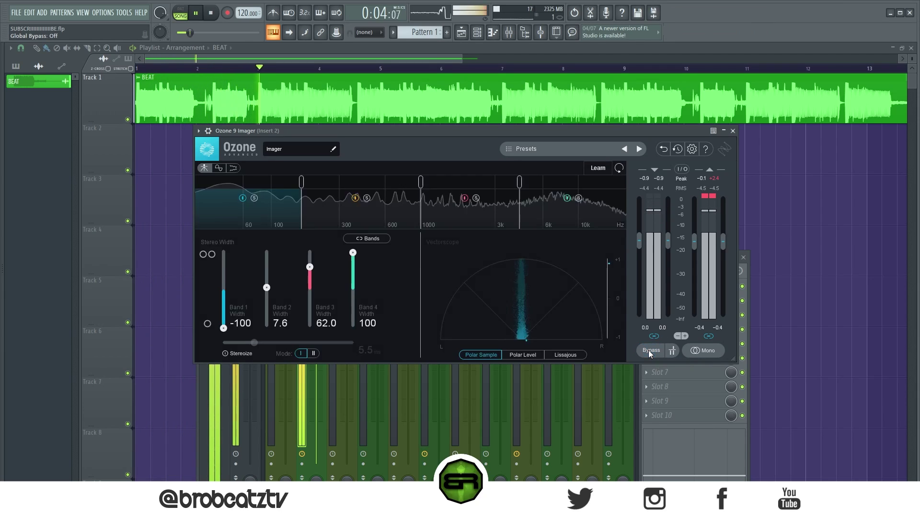
pyautogui.press('space')
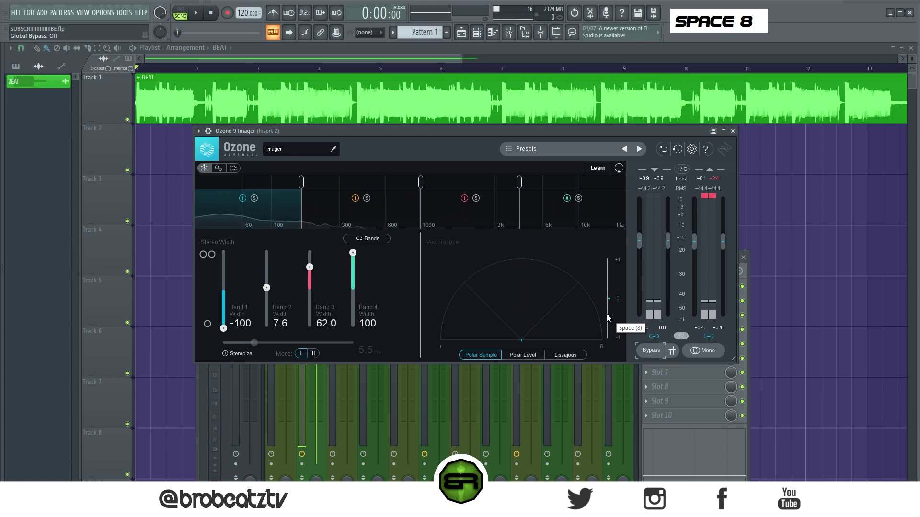
# Enable Stereoize in Ozone 9 Imager and compare the bypassed and processed beat during playback.
pyautogui.click(232, 354)
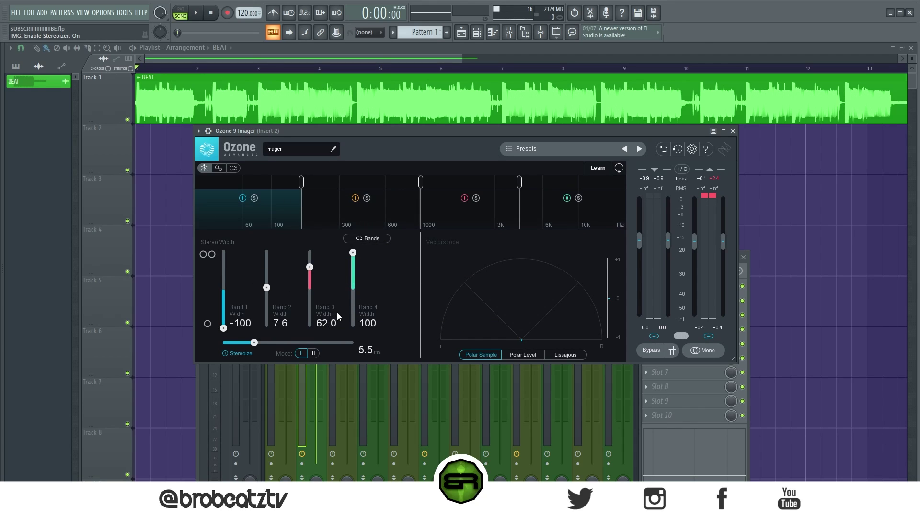
pyautogui.press('space')
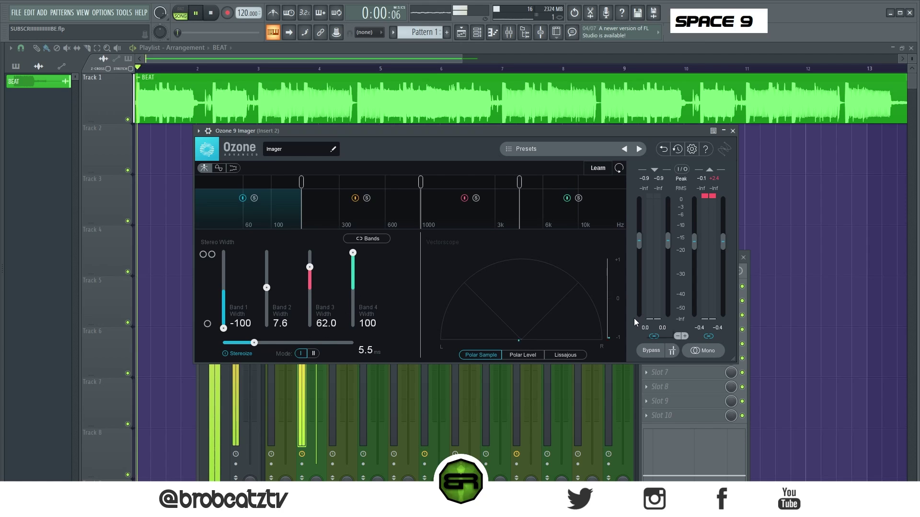
pyautogui.click(652, 351)
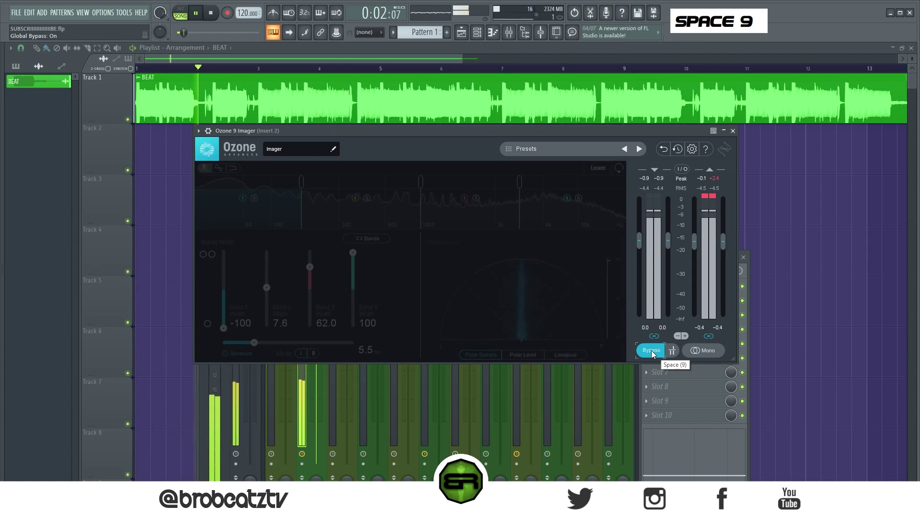
pyautogui.click(651, 350)
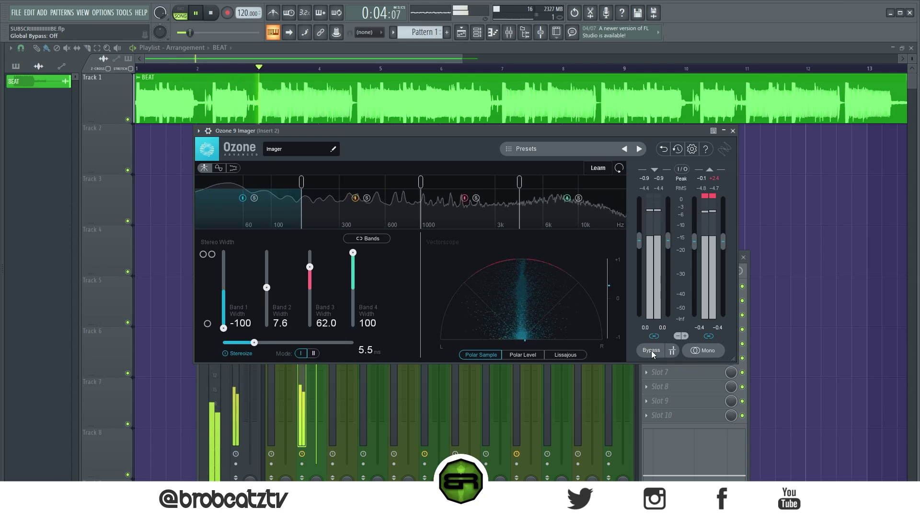
pyautogui.press('space')
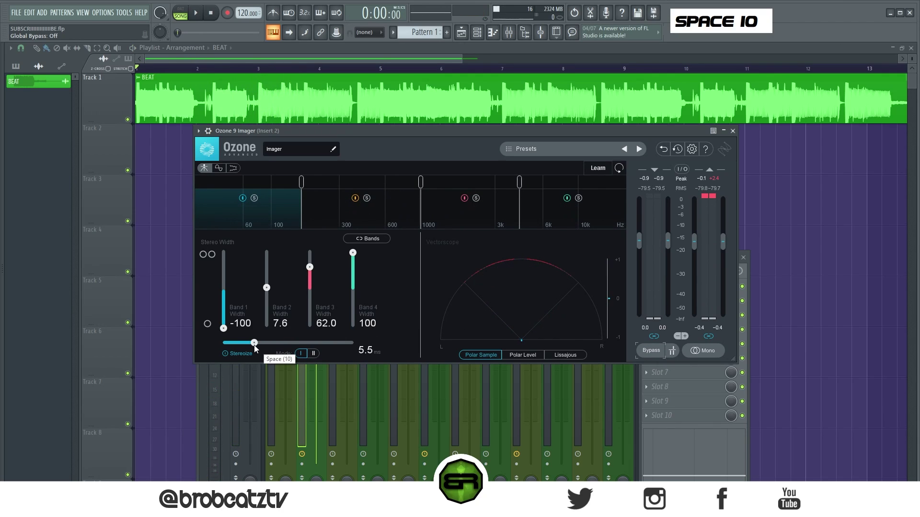
# Set the Stereoize delay to 5.6 ms and compare modes I and II on the playing beat, ending in mode I.
pyautogui.moveTo(255, 345); pyautogui.dragTo(257, 345)
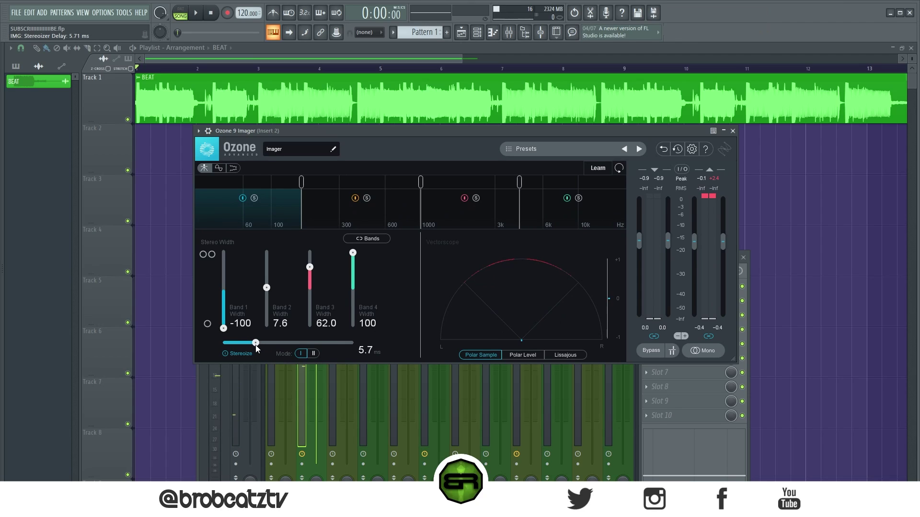
pyautogui.click(314, 354)
pyautogui.press('space')
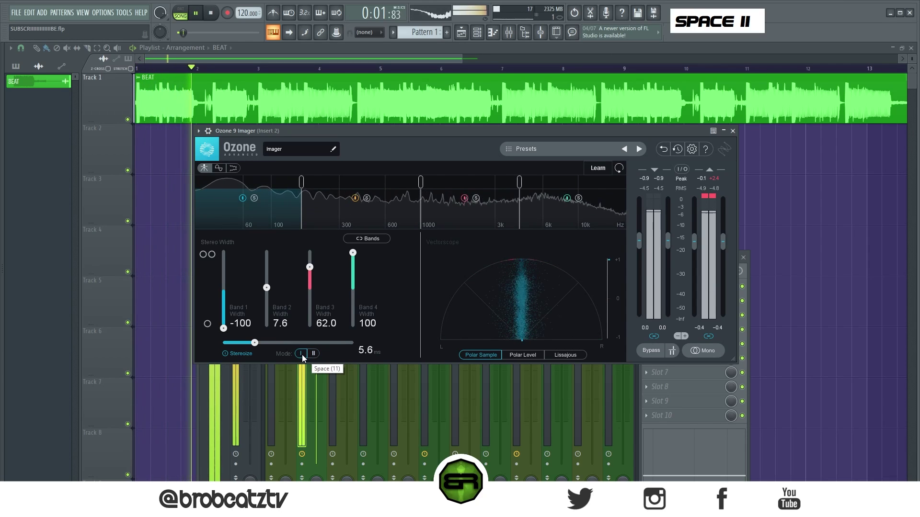
pyautogui.press('space')
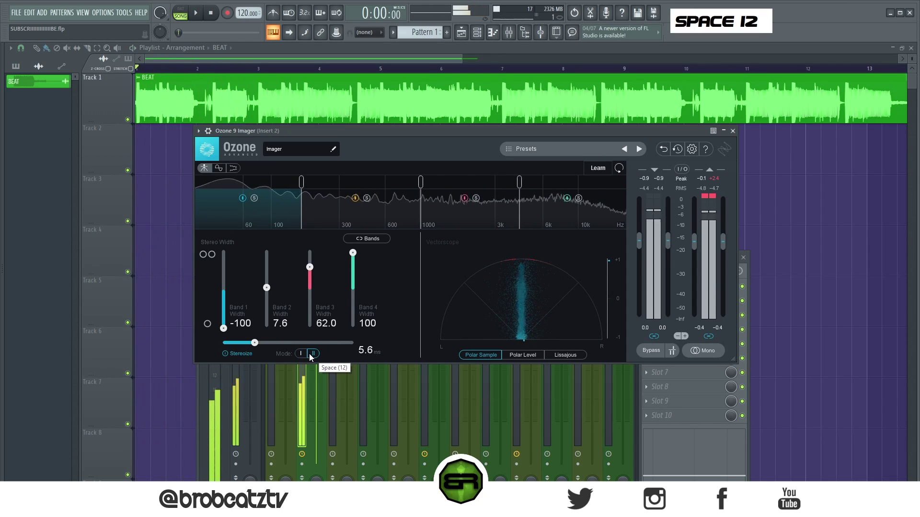
pyautogui.click(301, 354)
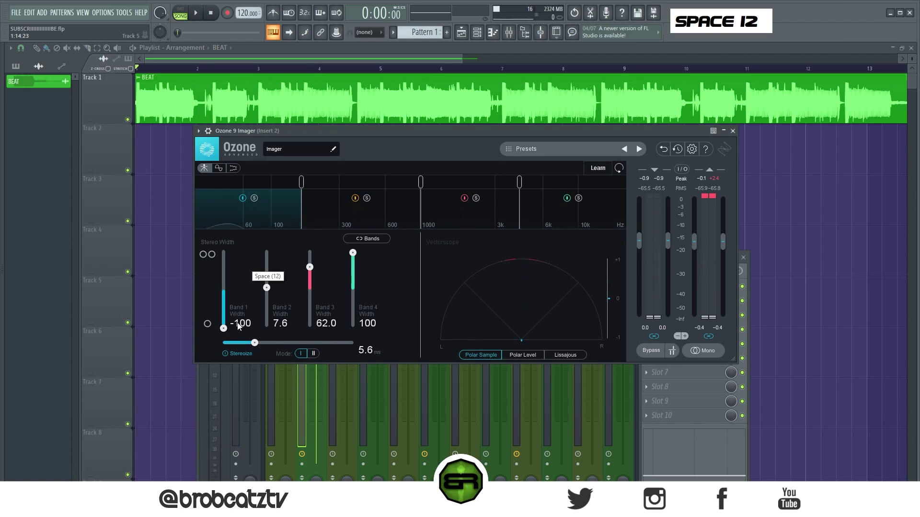
# Adjust the stereo widths during playback, setting Band 1 to 62.0 and Band 2 to -15.2.
pyautogui.moveTo(224, 328)
pyautogui.mouseDown()
pyautogui.moveTo(224, 301)
pyautogui.moveTo(224, 314)
pyautogui.mouseUp()
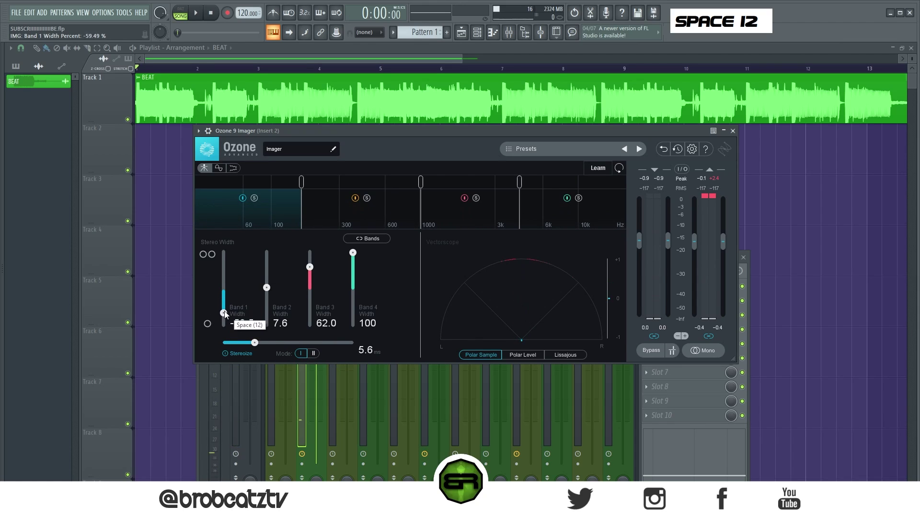
pyautogui.moveTo(265, 290)
pyautogui.mouseDown()
pyautogui.moveTo(266, 298)
pyautogui.moveTo(267, 287)
pyautogui.mouseUp()
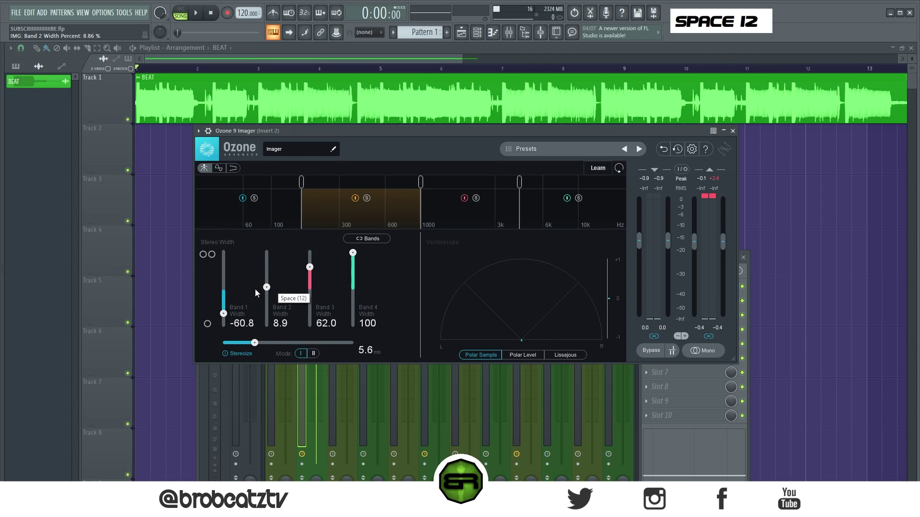
pyautogui.press('space')
pyautogui.moveTo(223, 314); pyautogui.dragTo(224, 267)
pyautogui.moveTo(266, 287)
pyautogui.mouseDown()
pyautogui.moveTo(263, 305)
pyautogui.moveTo(266, 295)
pyautogui.mouseUp()
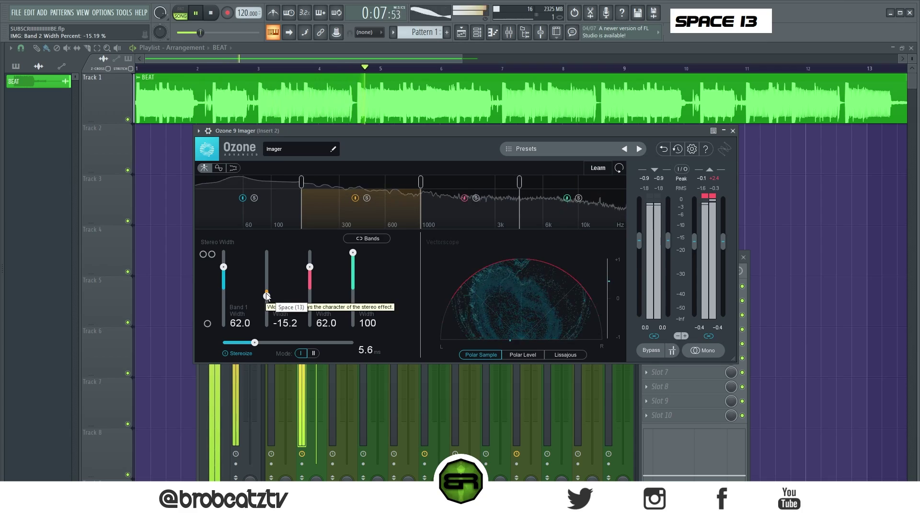
pyautogui.press('space')
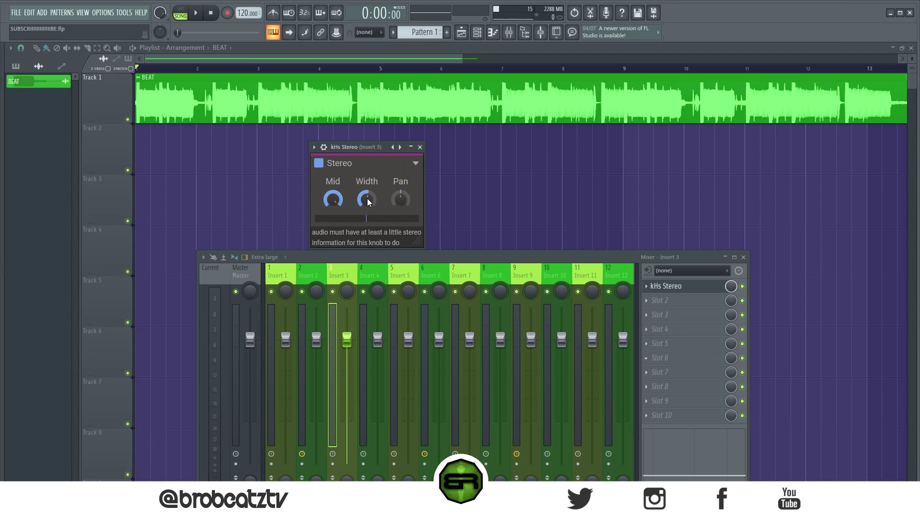
# In kHs Stereo, raise the width to 438% and pan about 35% left while listening to the beat.
pyautogui.moveTo(365, 203)
pyautogui.mouseDown()
pyautogui.moveTo(366, 189)
pyautogui.moveTo(365, 203)
pyautogui.mouseUp()
pyautogui.press('space')
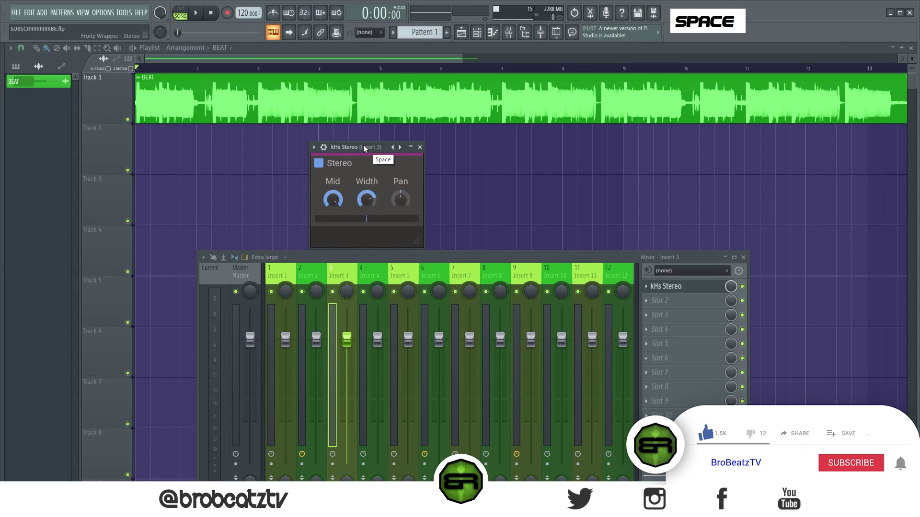
pyautogui.press('space')
pyautogui.moveTo(366, 200); pyautogui.dragTo(333, 218)
pyautogui.moveTo(367, 200); pyautogui.dragTo(333, 204)
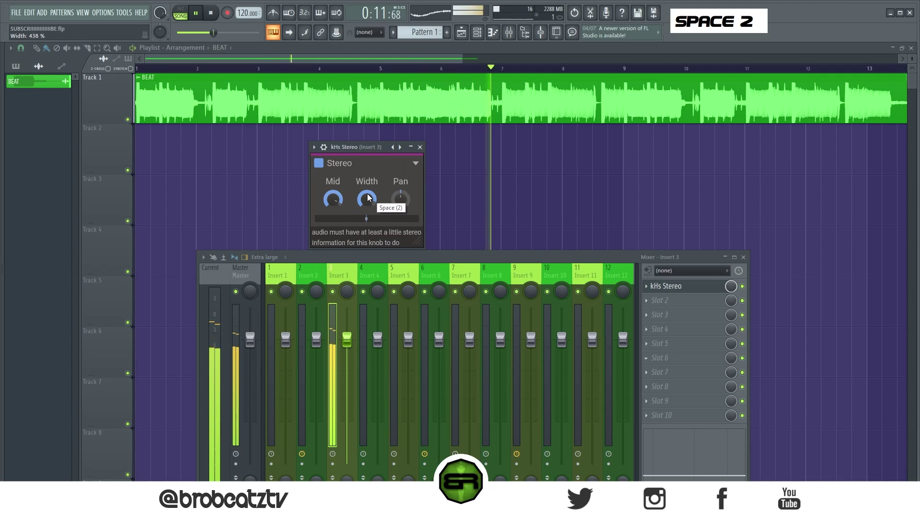
pyautogui.moveTo(401, 199); pyautogui.dragTo(400, 211)
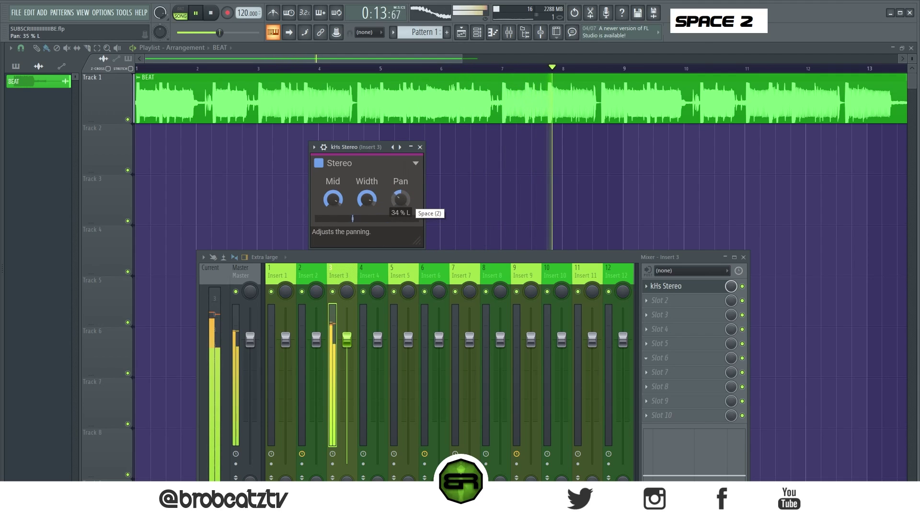
pyautogui.press('space')
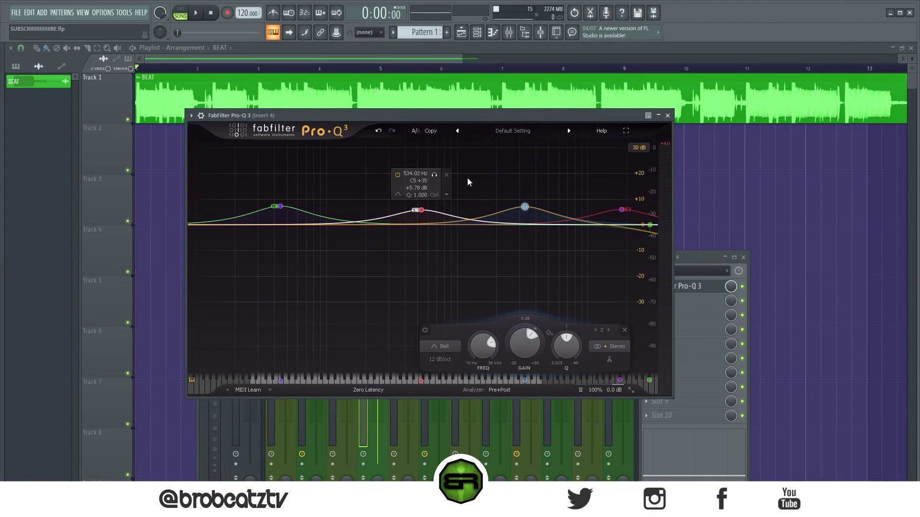
# Add a bell band at 179.64 Hz with +8.01 dB gain in Pro-Q 3 and view its stereo placement options.
pyautogui.moveTo(343, 226); pyautogui.dragTo(359, 205)
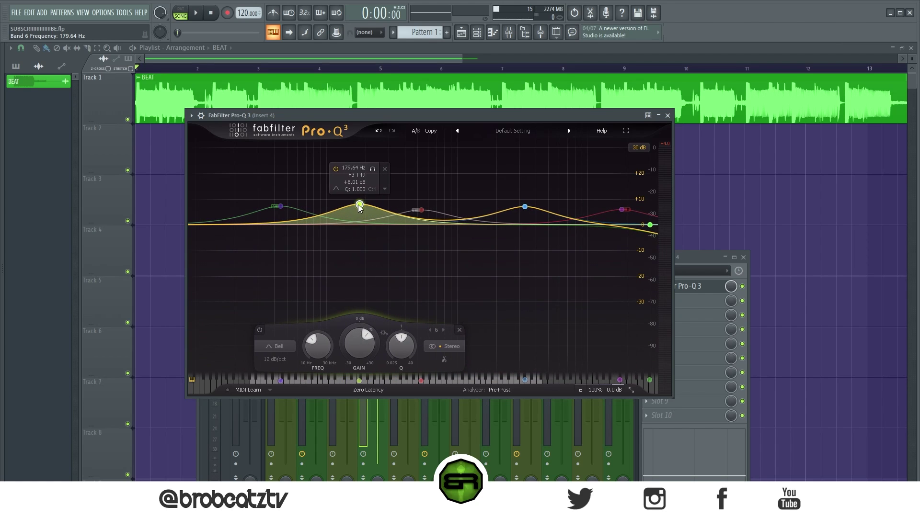
pyautogui.rightClick(359, 205)
pyautogui.moveTo(451, 273)
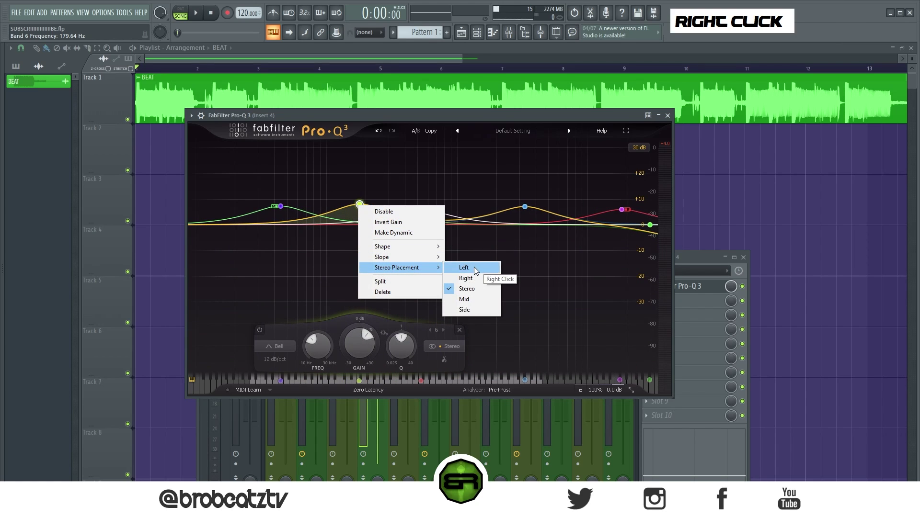
pyautogui.press('Escape')
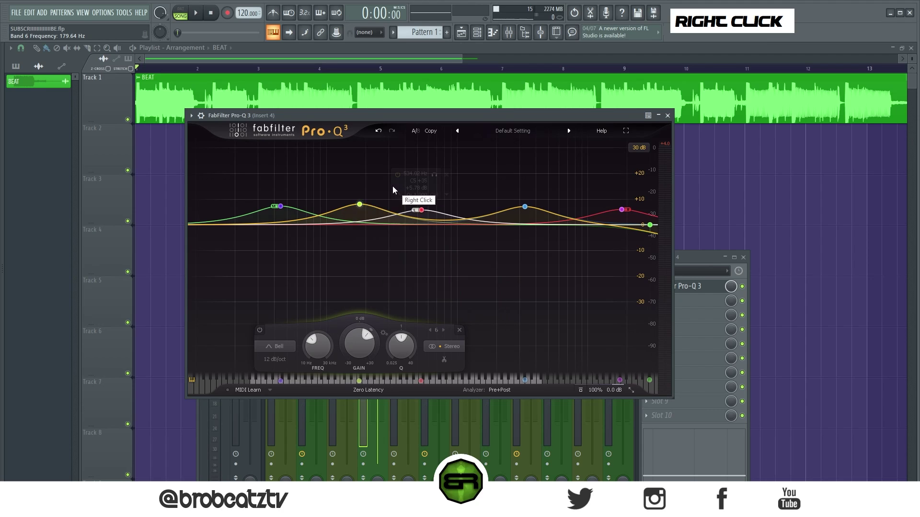
# Lower the new Pro-Q 3 band to about 0 dB, set the low Mid band to +1.68 dB at 42.744 Hz, and audition the beat.
pyautogui.moveTo(360, 204); pyautogui.dragTo(357, 226)
pyautogui.moveTo(287, 209)
pyautogui.mouseDown()
pyautogui.moveTo(289, 200)
pyautogui.moveTo(272, 239)
pyautogui.moveTo(315, 199)
pyautogui.moveTo(386, 235)
pyautogui.moveTo(503, 247)
pyautogui.moveTo(555, 213)
pyautogui.moveTo(347, 223)
pyautogui.moveTo(295, 238)
pyautogui.moveTo(281, 238)
pyautogui.moveTo(280, 222)
pyautogui.mouseUp()
pyautogui.press('space')
pyautogui.press('space')
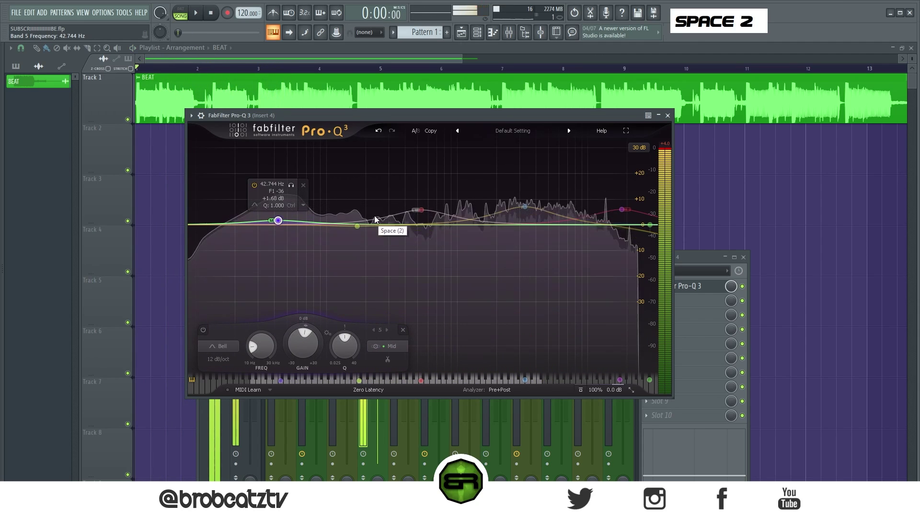
# In Pro-Q 3, shift the lower-mid band down in frequency and gain, and reduce the Right band to +2.98 dB at 15394 Hz, auditioning each change.
pyautogui.click(418, 210)
pyautogui.press('space')
pyautogui.moveTo(419, 209); pyautogui.dragTo(387, 212)
pyautogui.press('space')
pyautogui.moveTo(617, 216)
pyautogui.mouseDown()
pyautogui.moveTo(565, 242)
pyautogui.moveTo(564, 231)
pyautogui.moveTo(592, 201)
pyautogui.moveTo(594, 177)
pyautogui.moveTo(487, 214)
pyautogui.moveTo(445, 215)
pyautogui.moveTo(594, 209)
pyautogui.moveTo(611, 220)
pyautogui.mouseUp()
pyautogui.press('space')
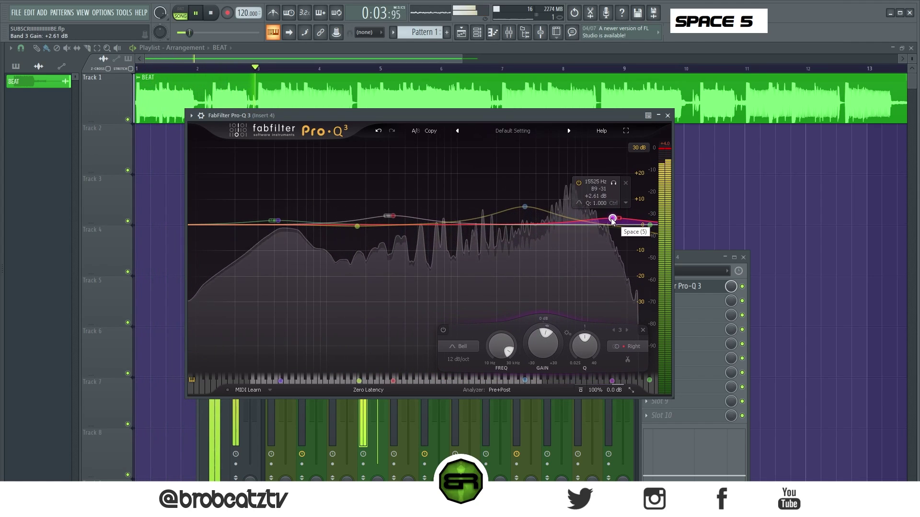
pyautogui.press('space')
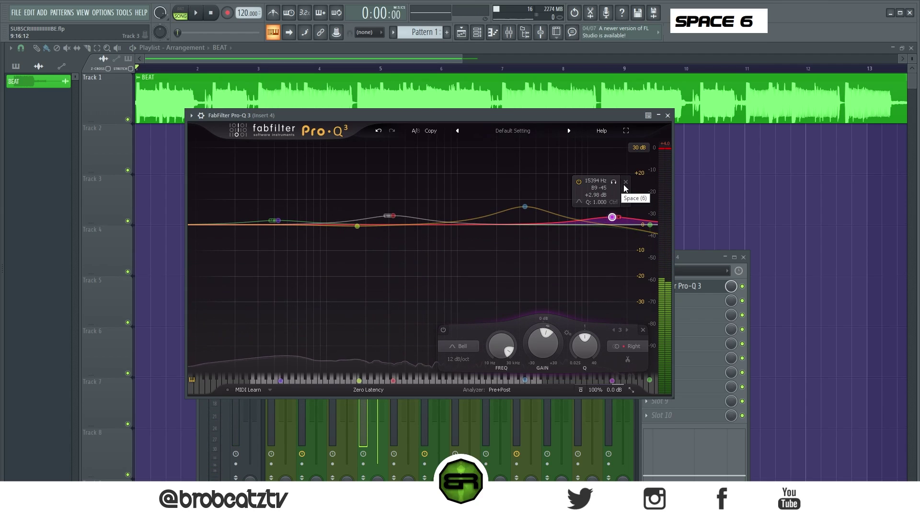
# Lower the Stereo band in Pro-Q 3 to +3.35 dB at 3571.3 Hz and audition the beat.
pyautogui.moveTo(525, 212)
pyautogui.mouseDown()
pyautogui.moveTo(489, 213)
pyautogui.moveTo(573, 185)
pyautogui.moveTo(443, 207)
pyautogui.moveTo(484, 212)
pyautogui.moveTo(506, 265)
pyautogui.moveTo(410, 303)
pyautogui.moveTo(302, 309)
pyautogui.moveTo(353, 300)
pyautogui.moveTo(542, 213)
pyautogui.moveTo(530, 220)
pyautogui.mouseUp()
pyautogui.press('space')
pyautogui.press('space')
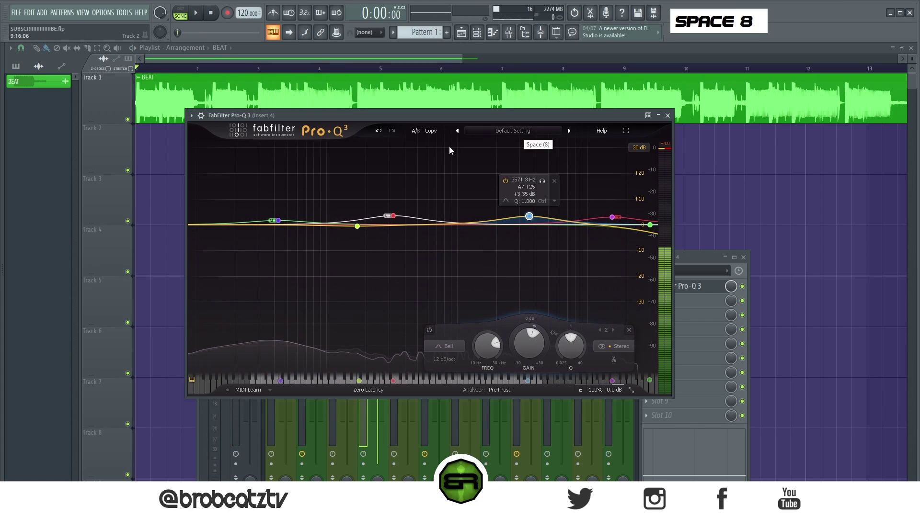
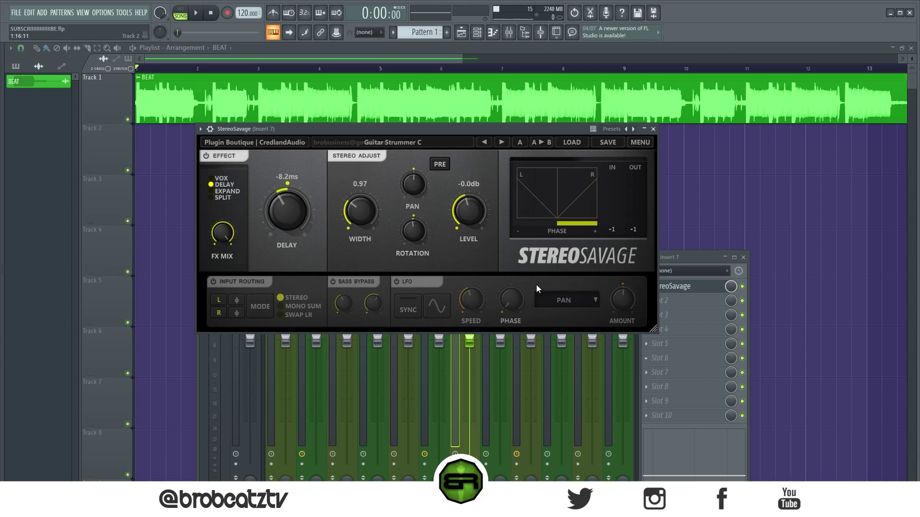
# During playback, set StereoSavage's stereo width to 0.90 and its delay to -6.5 ms.
pyautogui.press('space')
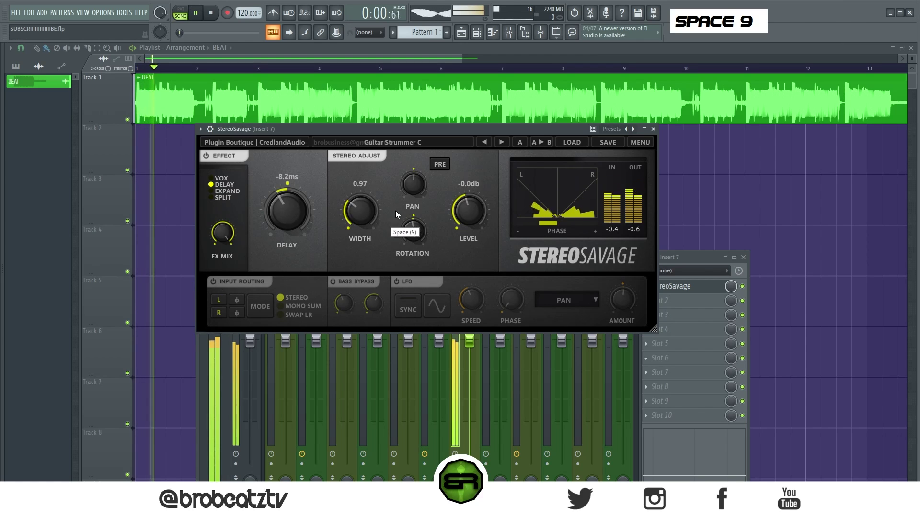
pyautogui.moveTo(413, 184); pyautogui.dragTo(368, 237)
pyautogui.moveTo(291, 216)
pyautogui.mouseDown()
pyautogui.moveTo(304, 154)
pyautogui.moveTo(297, 226)
pyautogui.mouseUp()
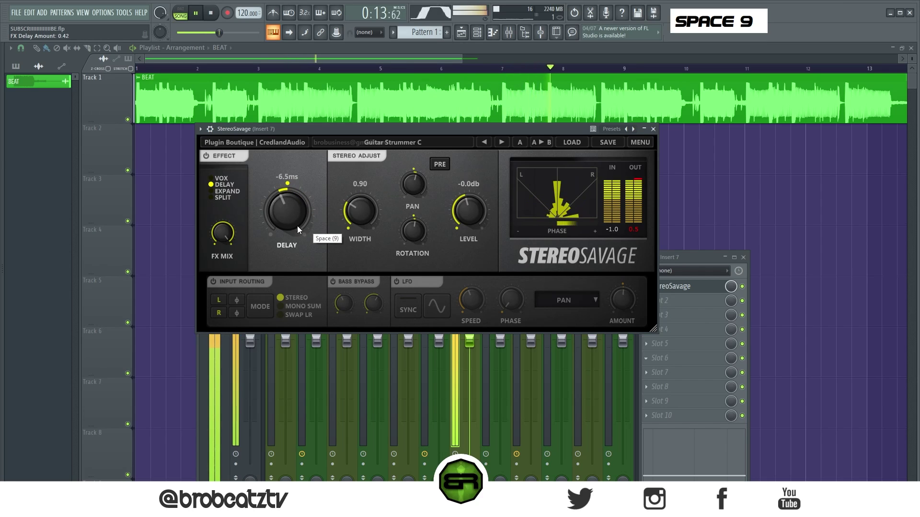
# Enable StereoSavage's Bass Bypass, adjust its frequency to 0.39 while listening, and stop playback.
pyautogui.click(331, 282)
pyautogui.moveTo(346, 290); pyautogui.dragTo(363, 215)
pyautogui.moveTo(358, 328); pyautogui.dragTo(369, 229)
pyautogui.moveTo(343, 304); pyautogui.dragTo(356, 319)
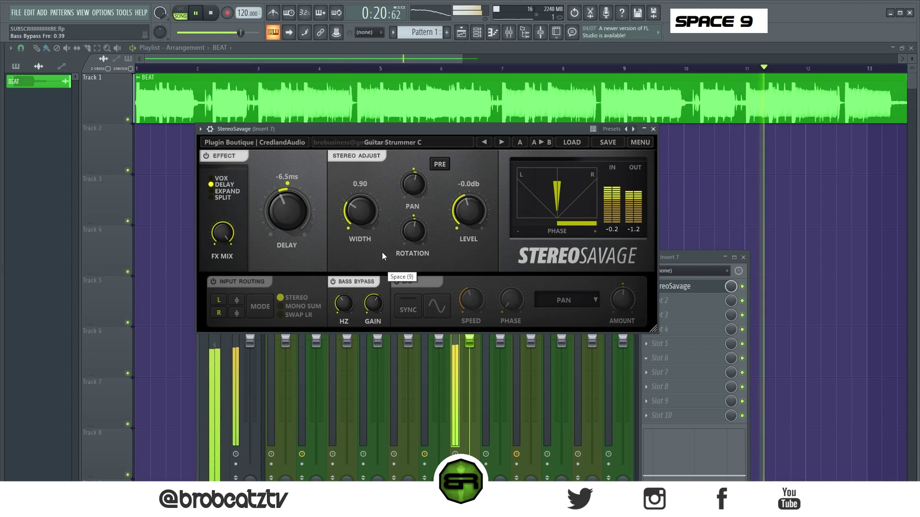
pyautogui.press('space')
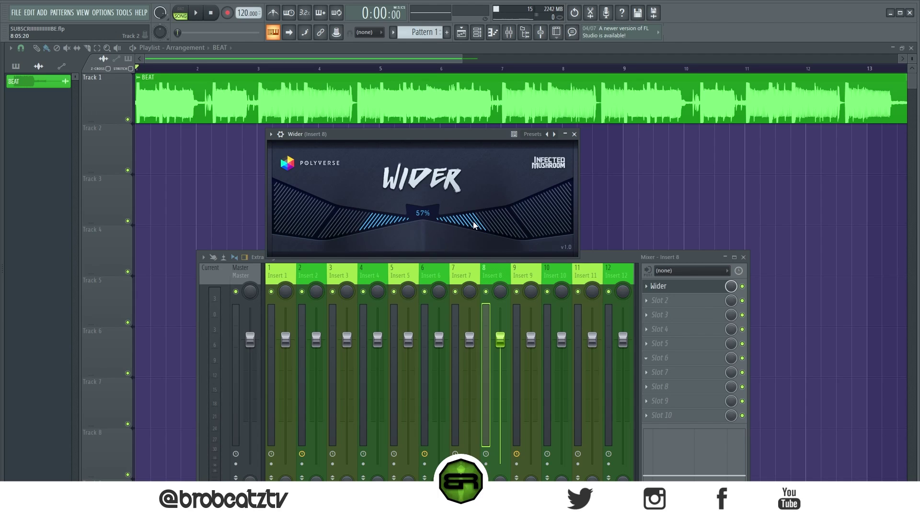
# Reduce the Wider amount to 0%, and vary the widening while auditioning the beat.
pyautogui.moveTo(476, 227); pyautogui.dragTo(416, 226)
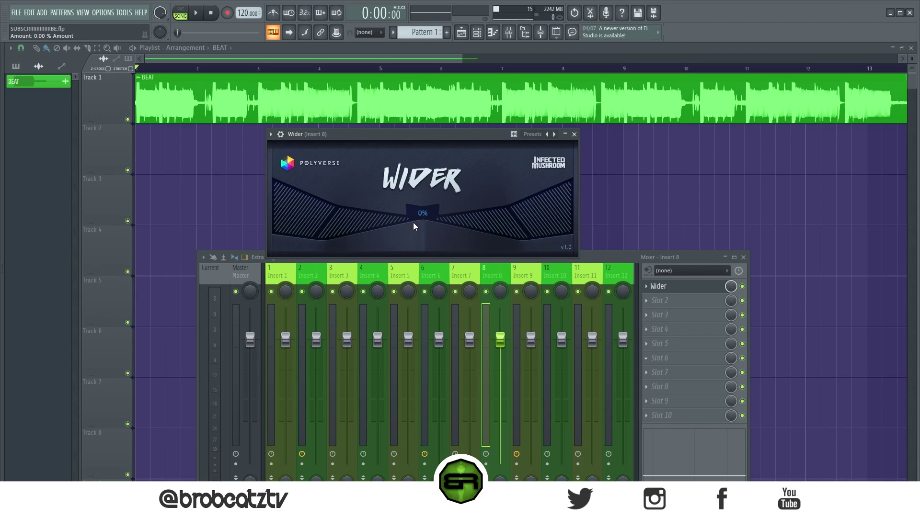
pyautogui.press('space')
pyautogui.moveTo(455, 221)
pyautogui.mouseDown()
pyautogui.moveTo(468, 230)
pyautogui.moveTo(559, 228)
pyautogui.moveTo(626, 211)
pyautogui.moveTo(446, 230)
pyautogui.mouseUp()
pyautogui.press('space')
pyautogui.moveTo(359, 222); pyautogui.dragTo(440, 230)
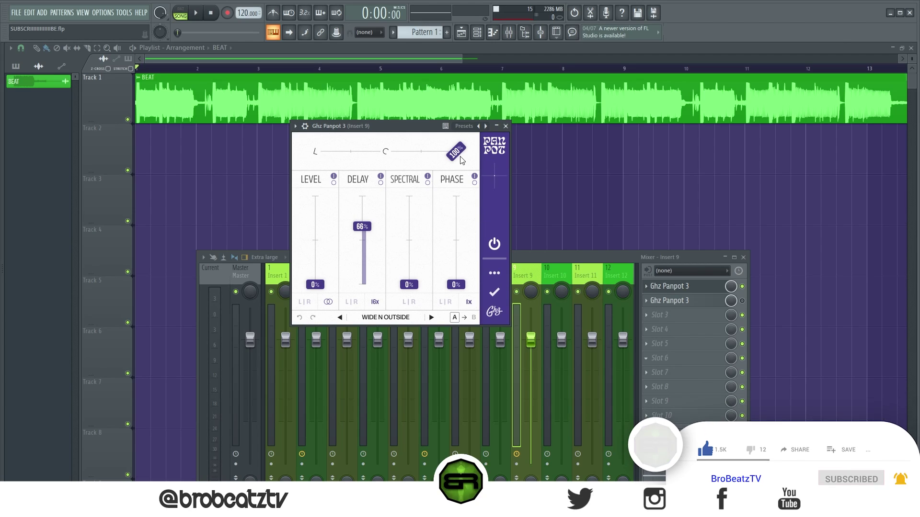
# Audition the beat through the first Ghz Panpot 3 instance with the WIDE N OUTSIDE preset.
pyautogui.moveTo(472, 152)
pyautogui.mouseDown()
pyautogui.moveTo(404, 152)
pyautogui.moveTo(479, 161)
pyautogui.mouseUp()
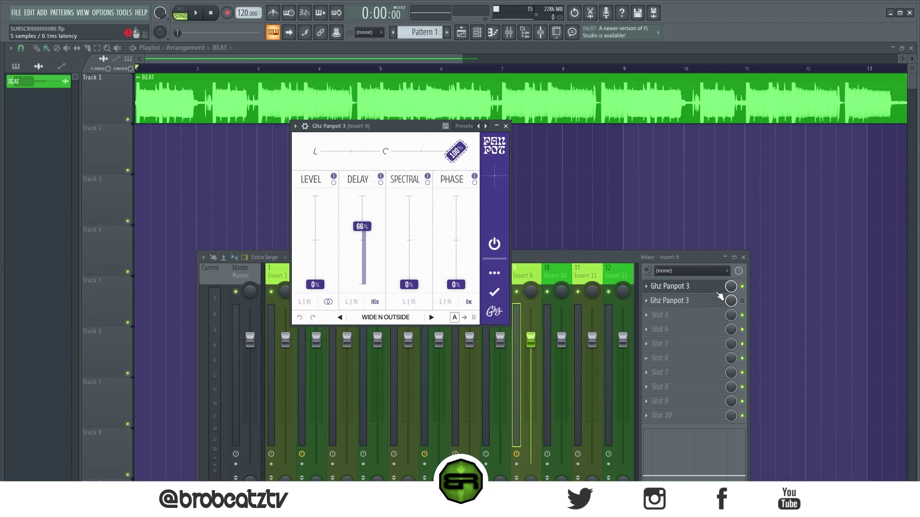
pyautogui.press('space')
pyautogui.press('space')
pyautogui.press('space')
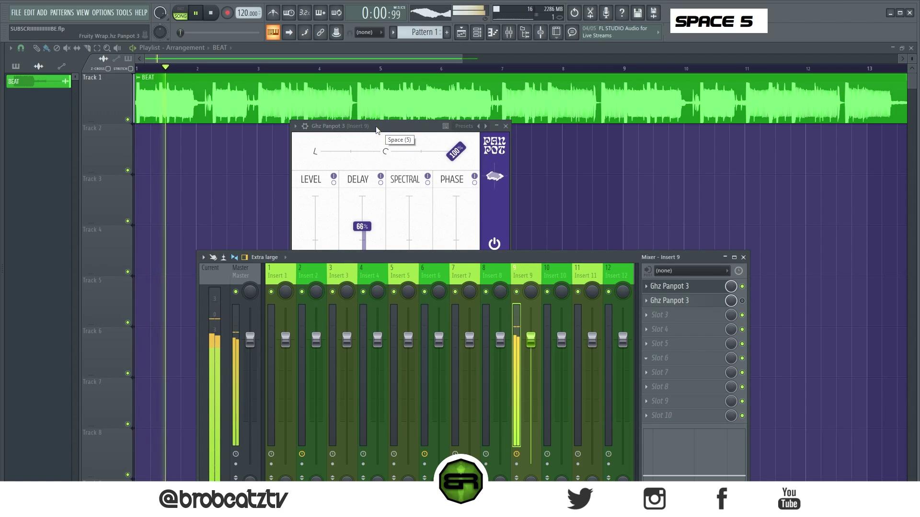
pyautogui.click(404, 204)
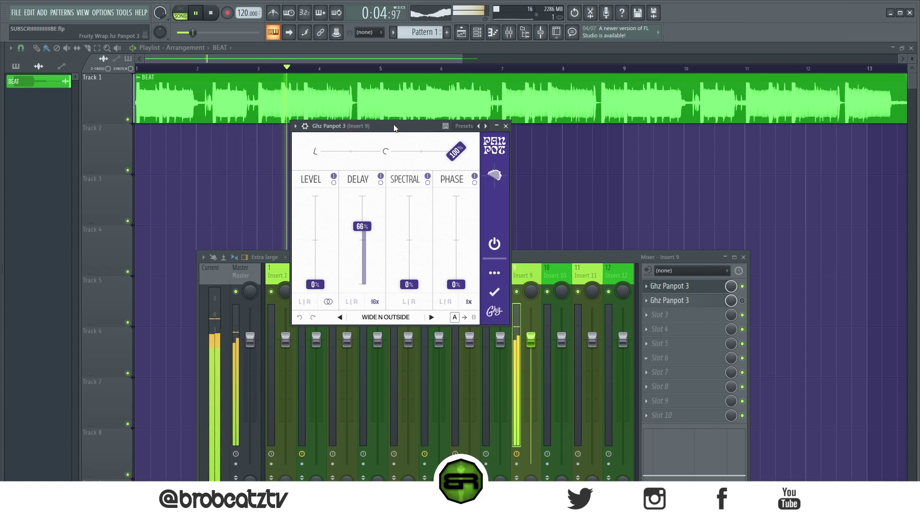
pyautogui.press('space')
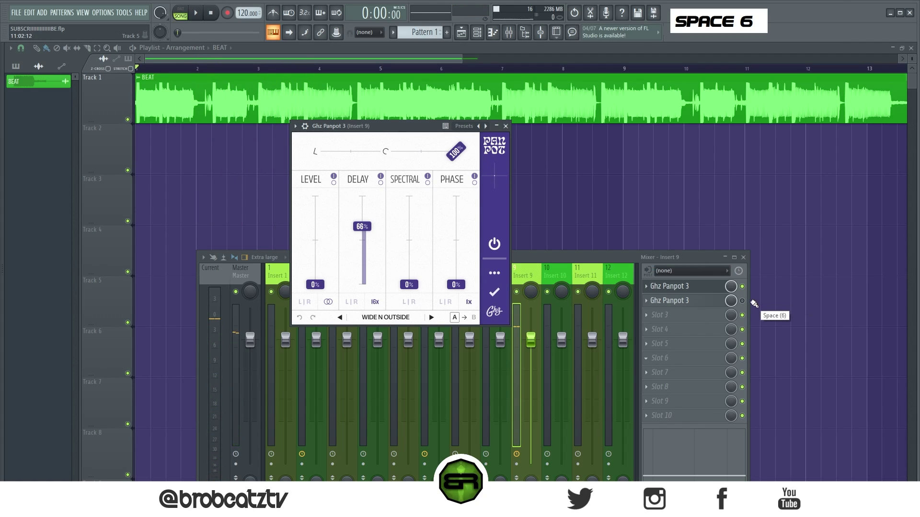
# Enable and open the second Ghz Panpot 3 on Insert 9, and audition the beat with the stacked instances.
pyautogui.click(731, 301)
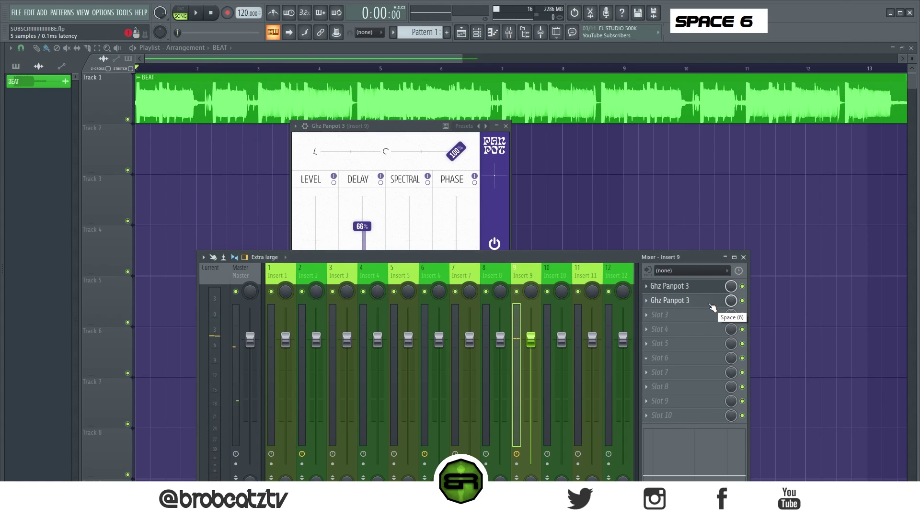
pyautogui.click(716, 301)
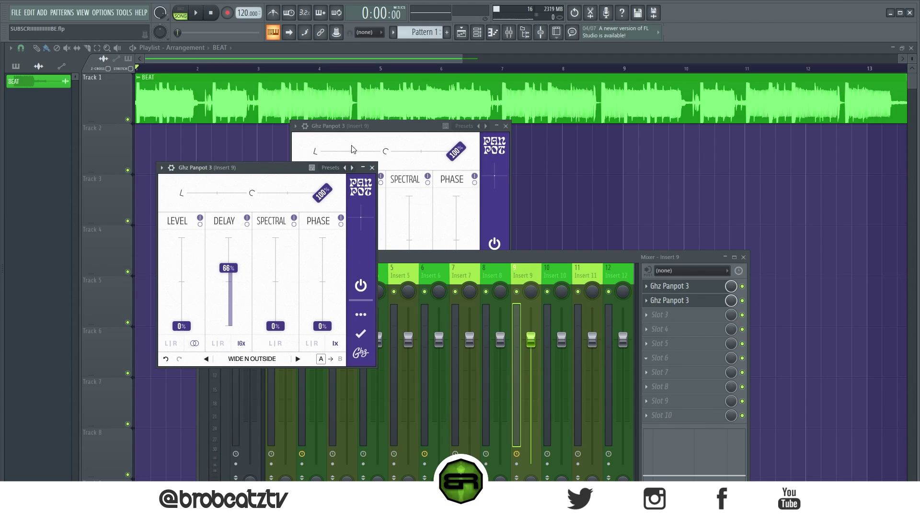
pyautogui.click(392, 133)
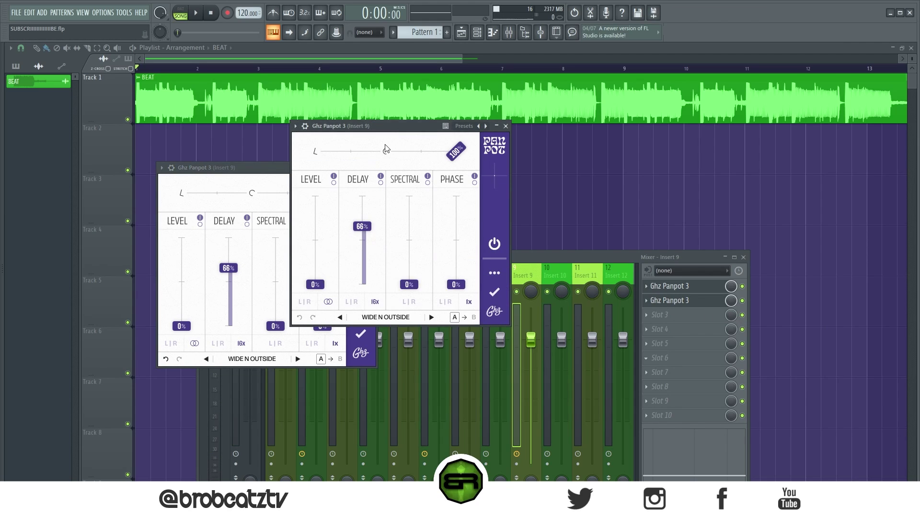
pyautogui.press('space')
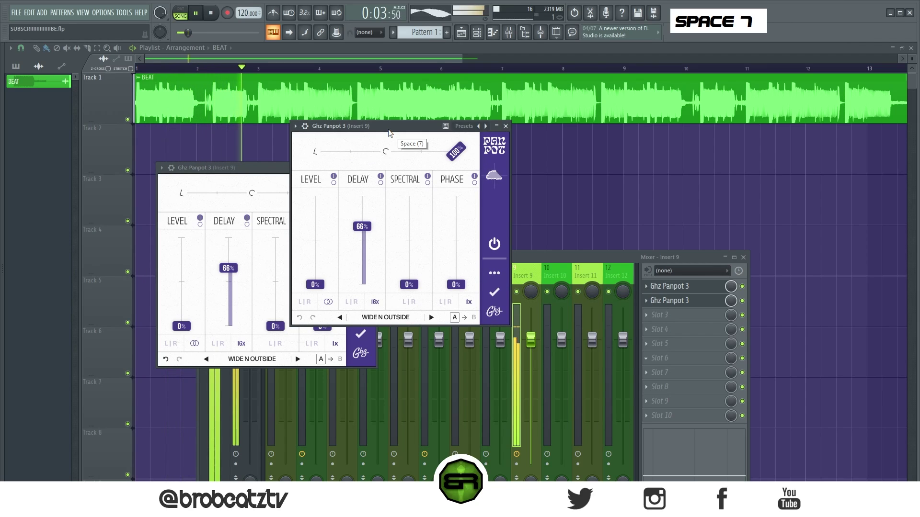
pyautogui.click(744, 302)
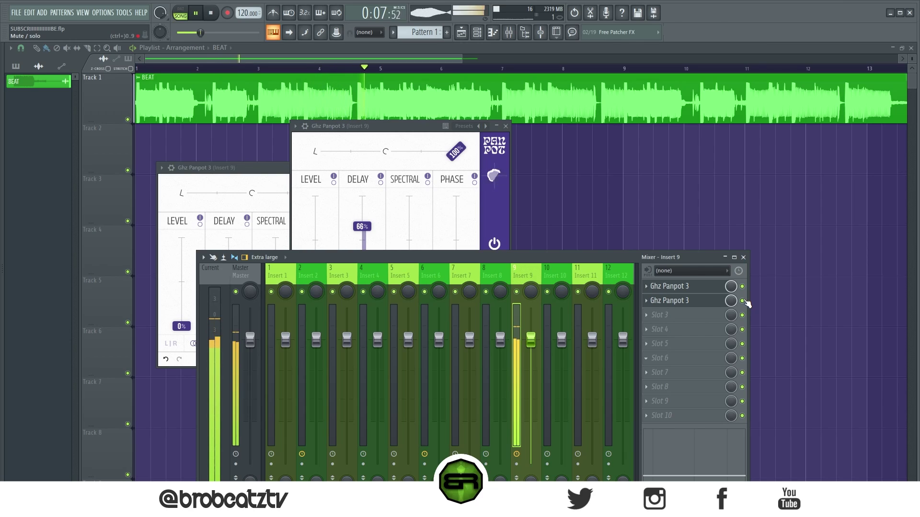
pyautogui.press('space')
pyautogui.moveTo(227, 168); pyautogui.dragTo(361, 146)
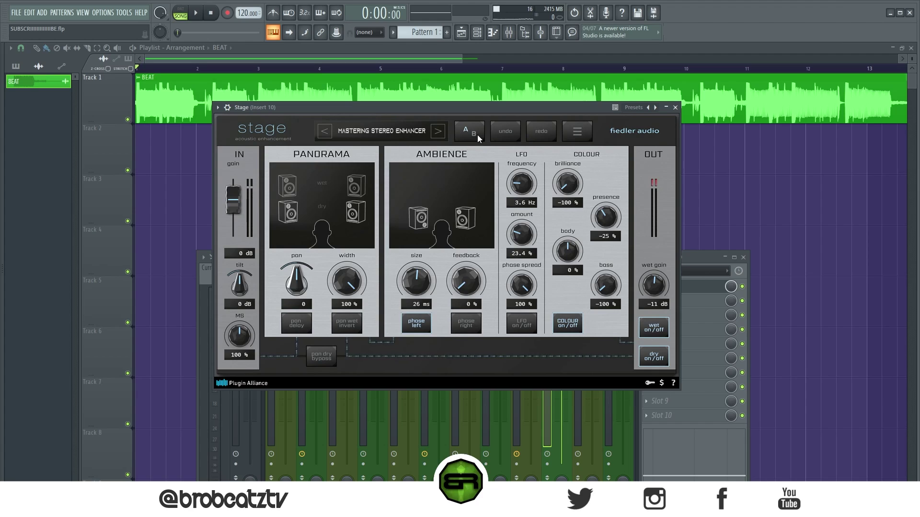
# Play the beat through Stage and compare the Mastering Stereo Enhancer preset with the alternate B setting.
pyautogui.moveTo(470, 113); pyautogui.dragTo(470, 110)
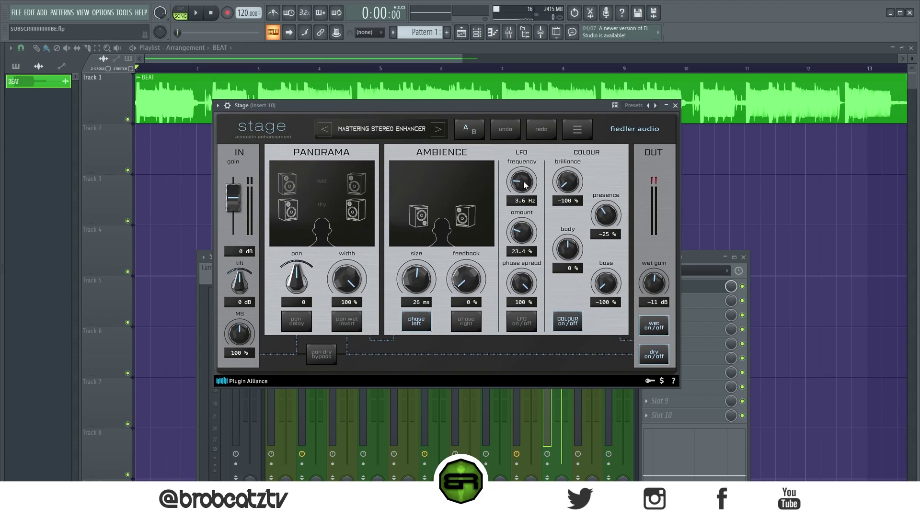
pyautogui.press('space')
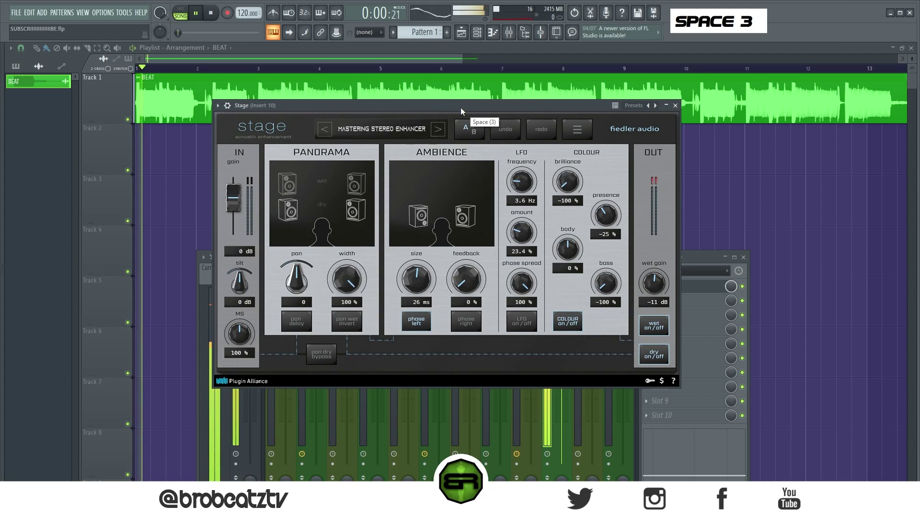
pyautogui.click(470, 133)
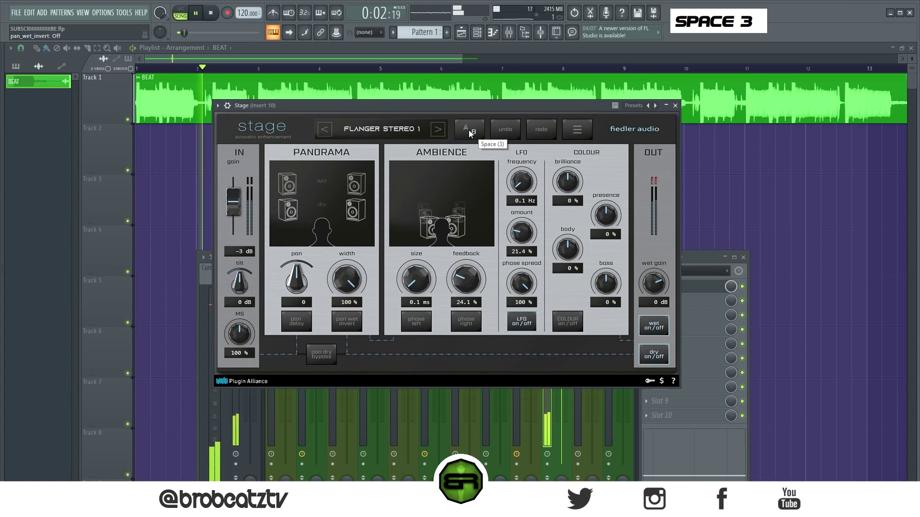
# Audition Stage presets in sequence from Pan With Trading through Push Back and Robocoder to Slap Verb - Room 3.
pyautogui.doubleClick(437, 129)
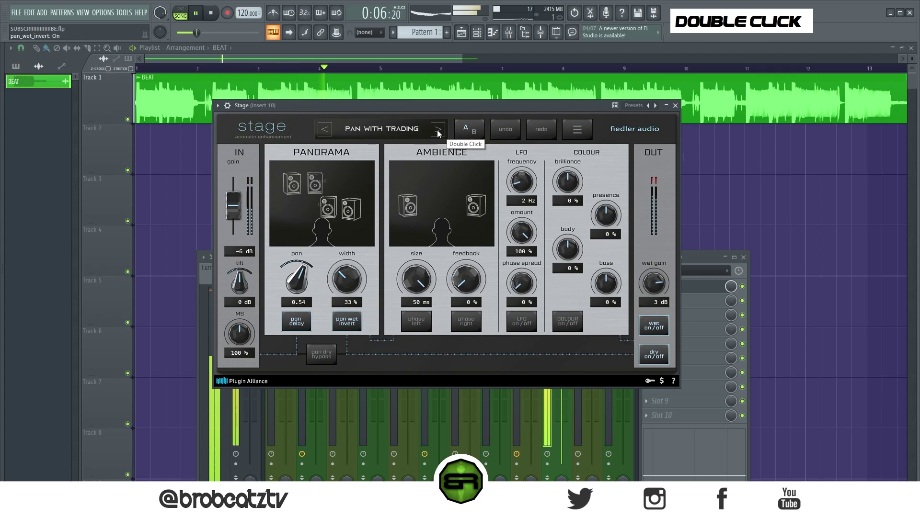
pyautogui.click(438, 129)
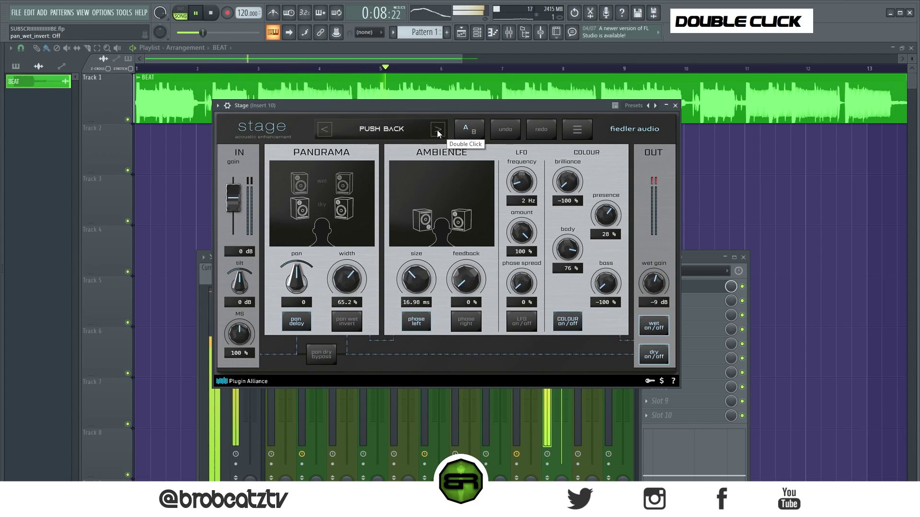
pyautogui.click(437, 129)
pyautogui.click(437, 130)
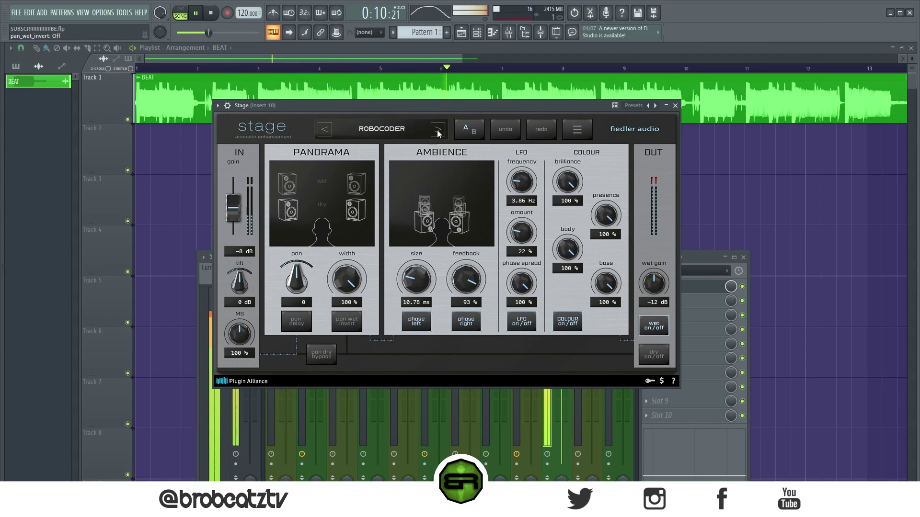
pyautogui.click(437, 129)
pyautogui.click(437, 129)
pyautogui.click(438, 129)
pyautogui.click(438, 130)
pyautogui.click(437, 130)
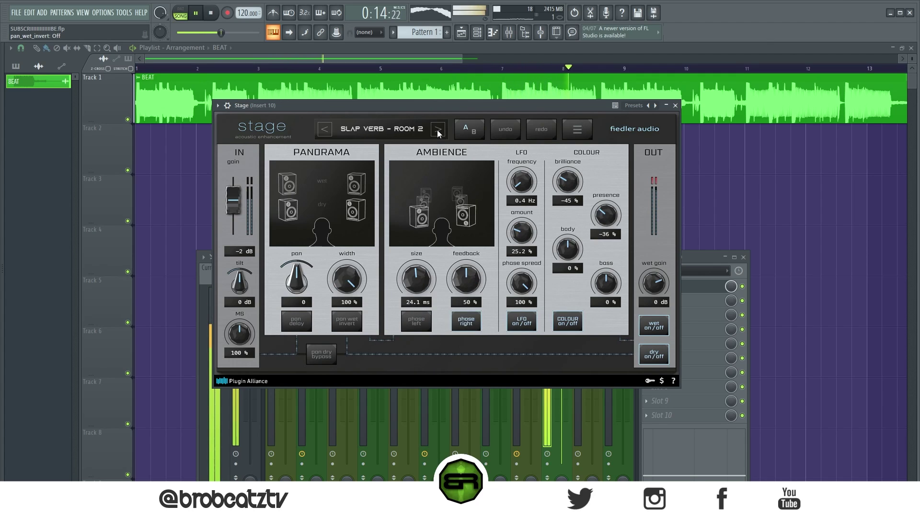
pyautogui.click(438, 129)
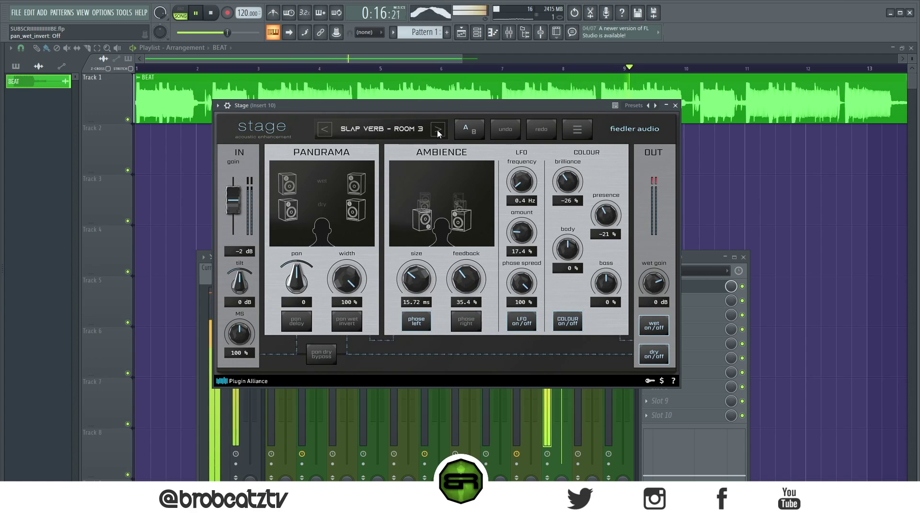
pyautogui.press('space')
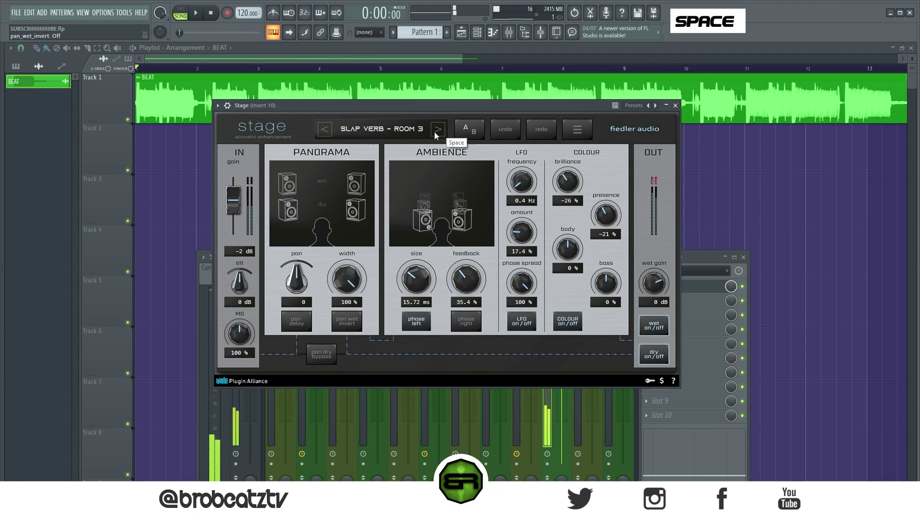
# Restart the beat and audition further Stage presets from Tunewave through Vocal Enhancer, Watery and Body Vibe, ending on Chorus.
pyautogui.press('space')
pyautogui.click(438, 130)
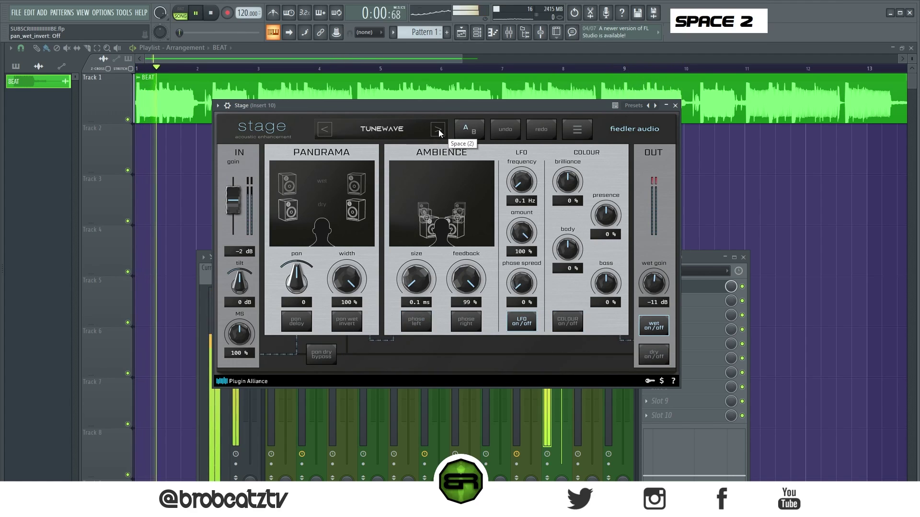
pyautogui.click(438, 130)
pyautogui.click(438, 130)
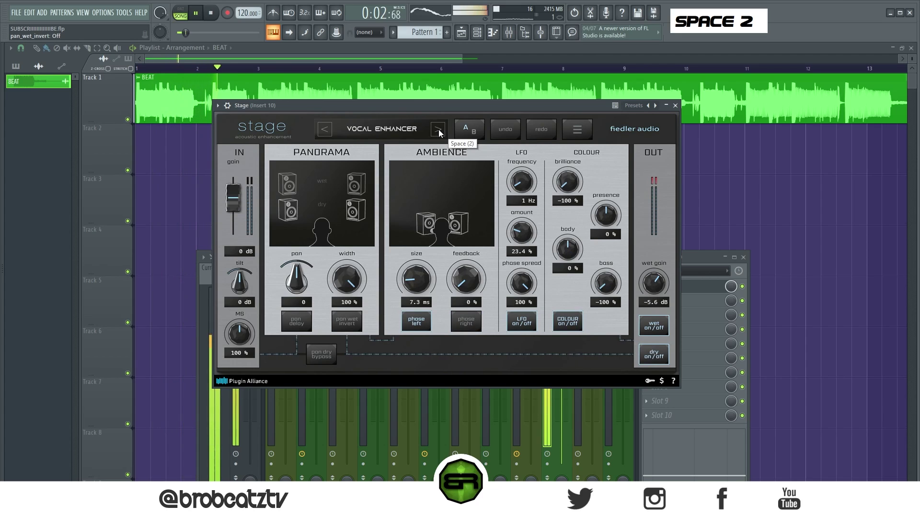
pyautogui.click(438, 129)
pyautogui.click(438, 129)
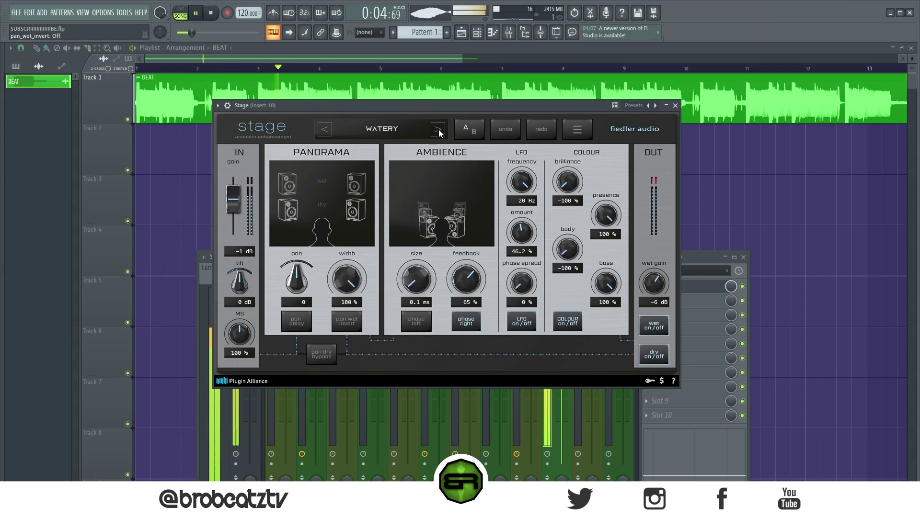
pyautogui.click(438, 130)
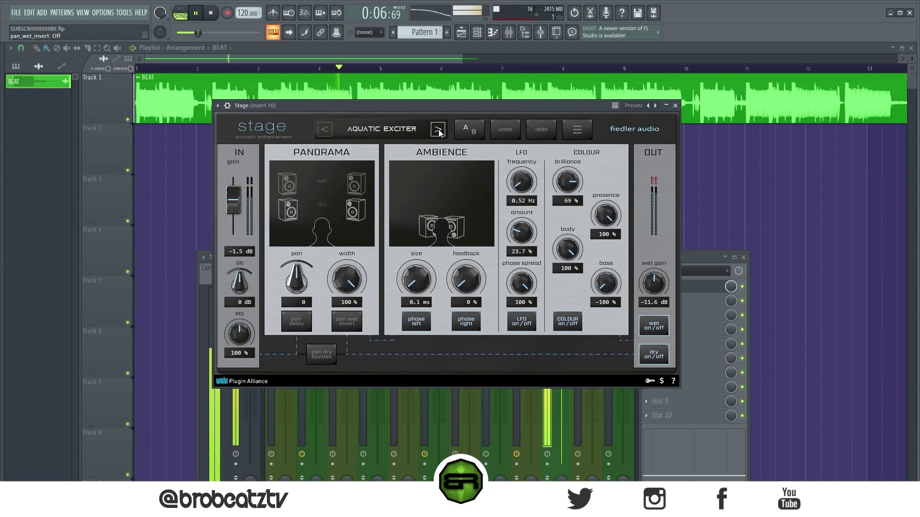
pyautogui.click(437, 130)
pyautogui.click(437, 130)
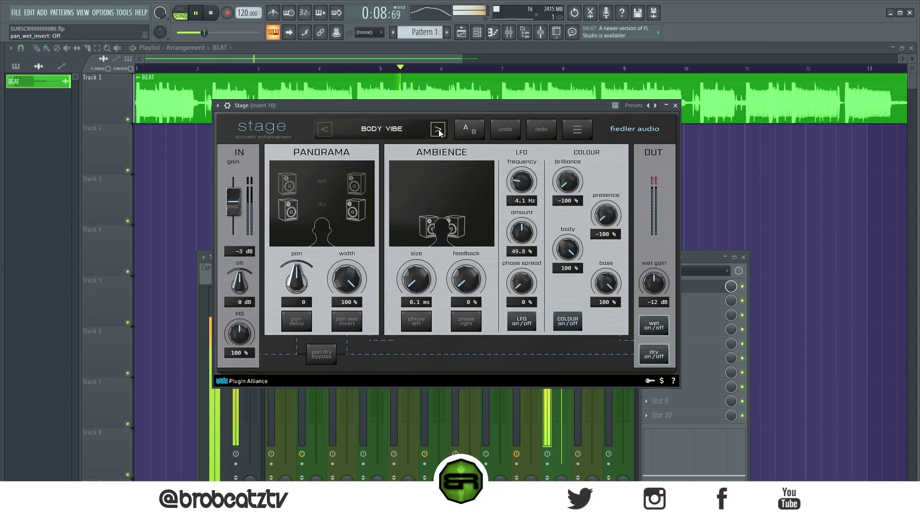
pyautogui.click(438, 129)
pyautogui.click(438, 130)
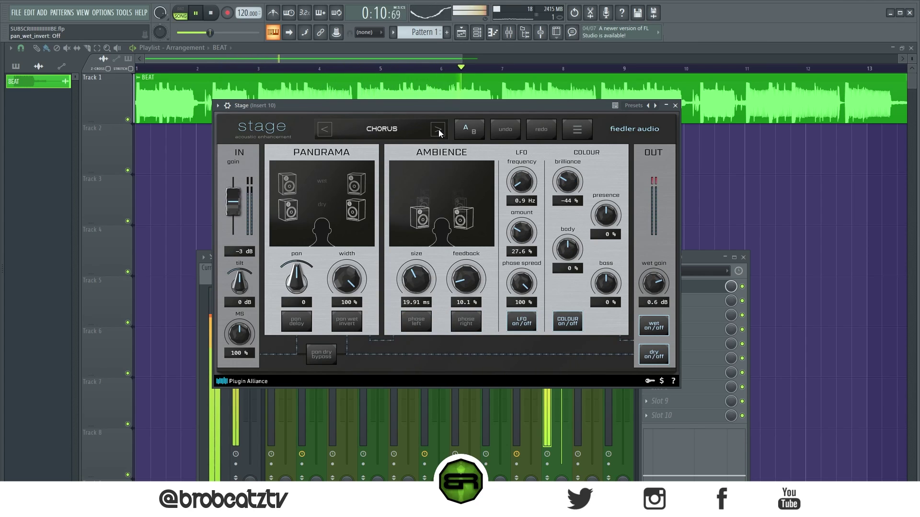
# Audition the Stage presets following Chorus, including Crazydriver, and stop the beat.
pyautogui.click(437, 130)
pyautogui.click(438, 129)
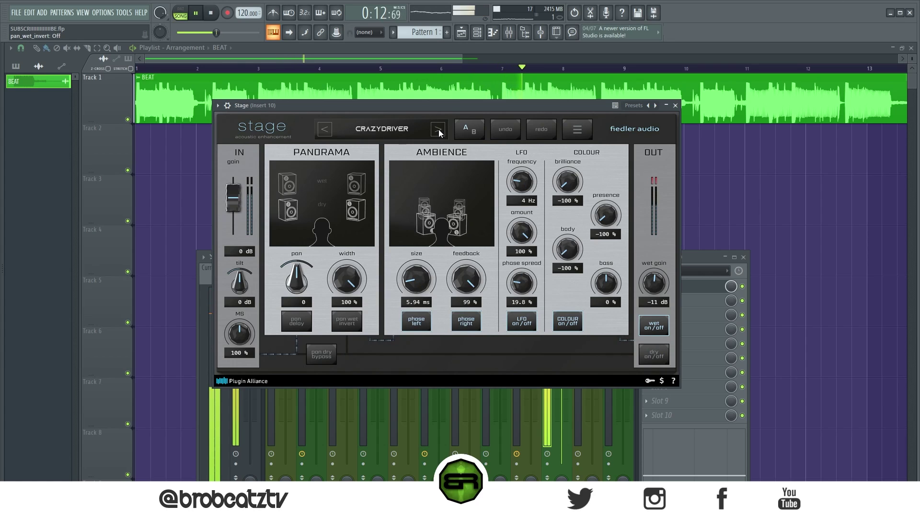
pyautogui.click(437, 130)
pyautogui.press('space')
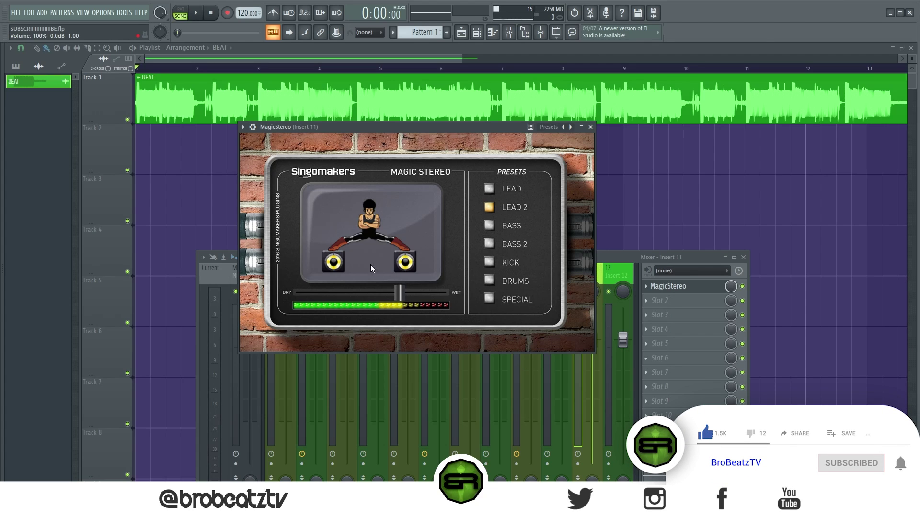
# Play the beat through MagicStereo's Lead preset, comparing a nearly full wet mix of 0.98 with a nearly dry 0.04.
pyautogui.click(489, 188)
pyautogui.moveTo(401, 293); pyautogui.dragTo(454, 302)
pyautogui.press('space')
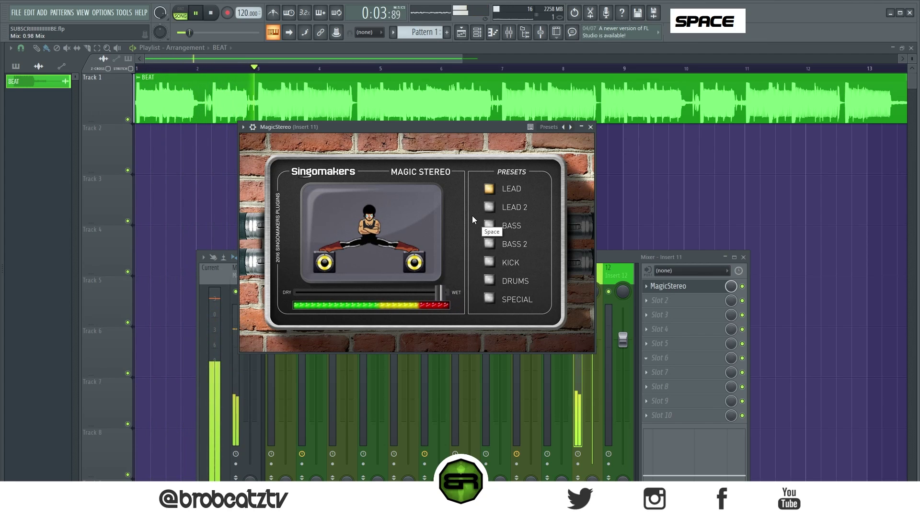
pyautogui.moveTo(437, 297); pyautogui.dragTo(302, 294)
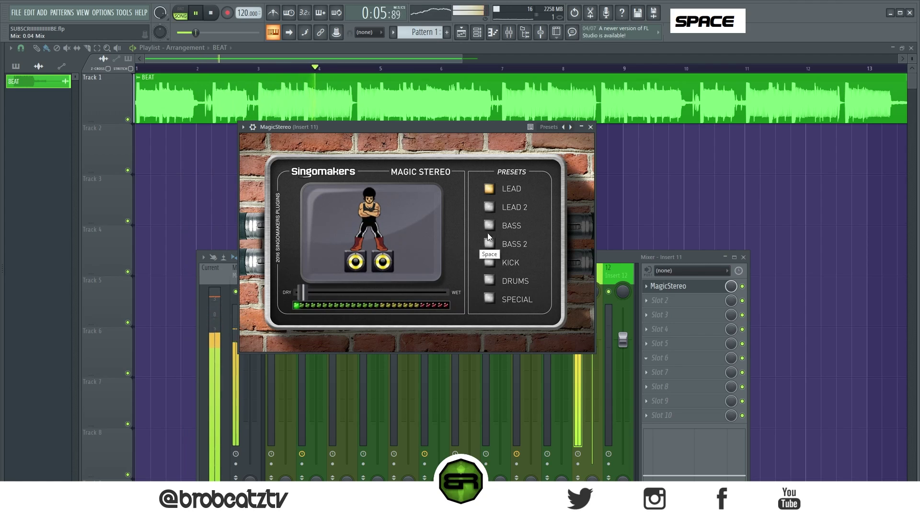
# Switch MagicStereo to the Lead 2 preset, raise the mix to 0.92, and stop the beat after listening.
pyautogui.click(509, 206)
pyautogui.moveTo(308, 298); pyautogui.dragTo(443, 296)
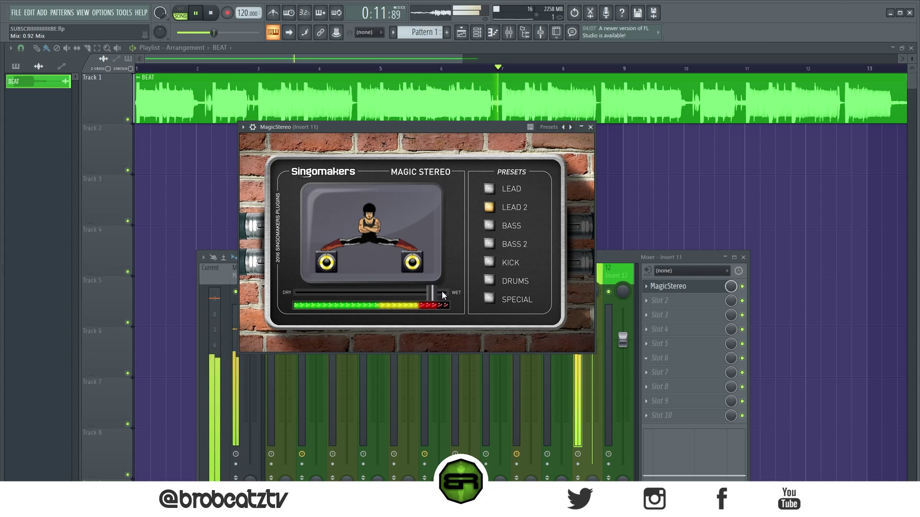
pyautogui.press('space')
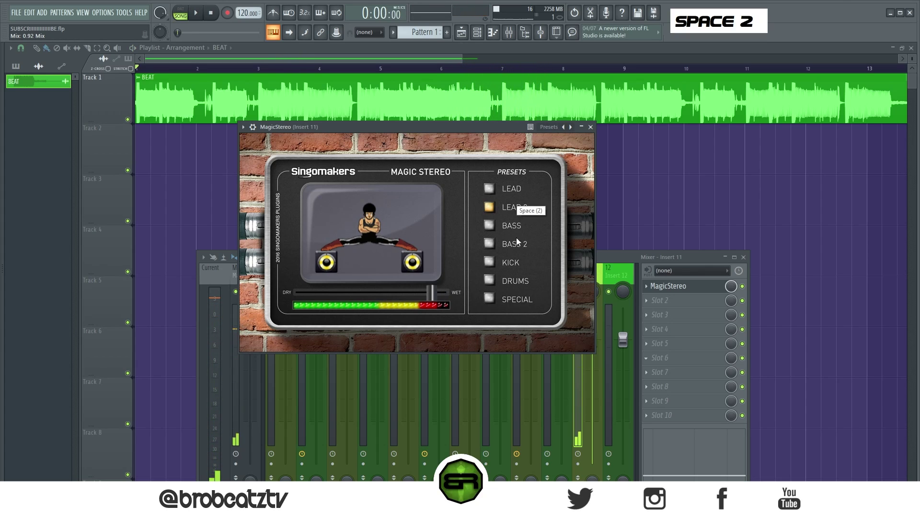
# Restart the beat and audition MagicStereo's Bass preset at a 0.90 mix, followed by Kick and Special, ending with playback stopped.
pyautogui.click(490, 224)
pyautogui.press('space')
pyautogui.moveTo(428, 297)
pyautogui.mouseDown()
pyautogui.moveTo(322, 294)
pyautogui.moveTo(426, 301)
pyautogui.mouseUp()
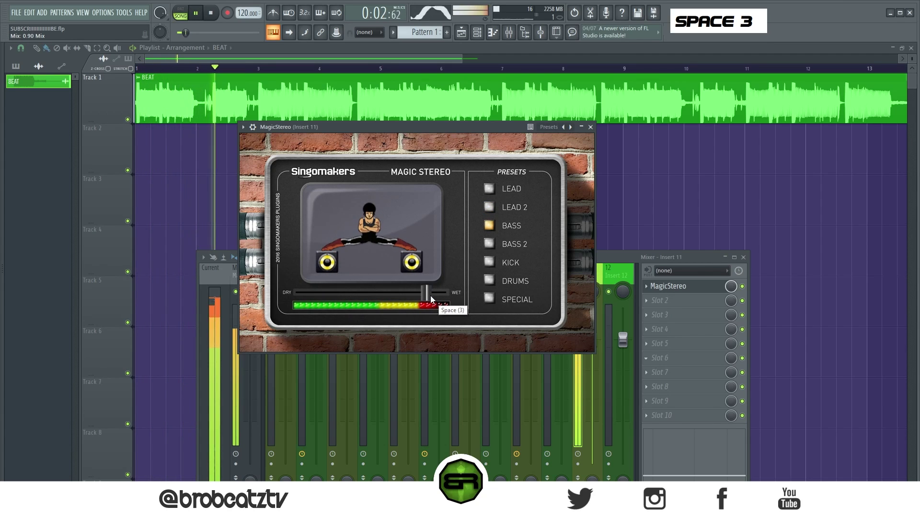
pyautogui.click(489, 262)
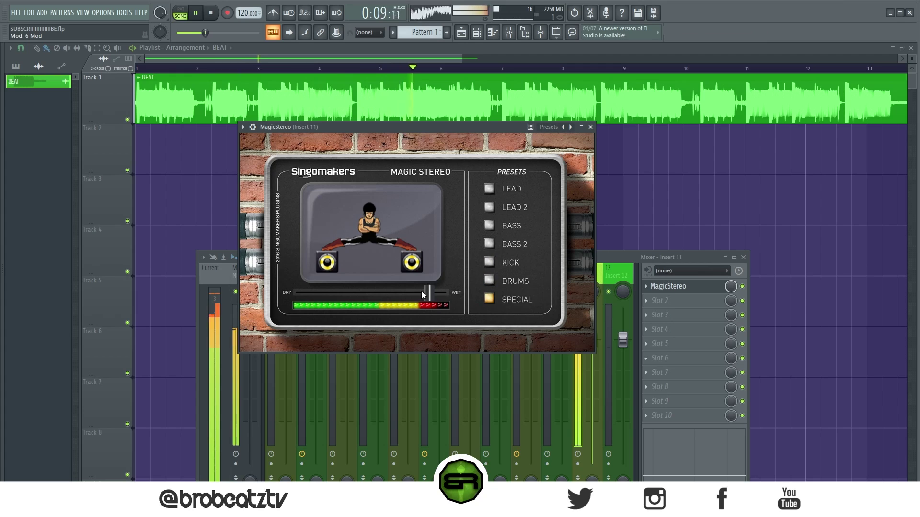
pyautogui.press('space')
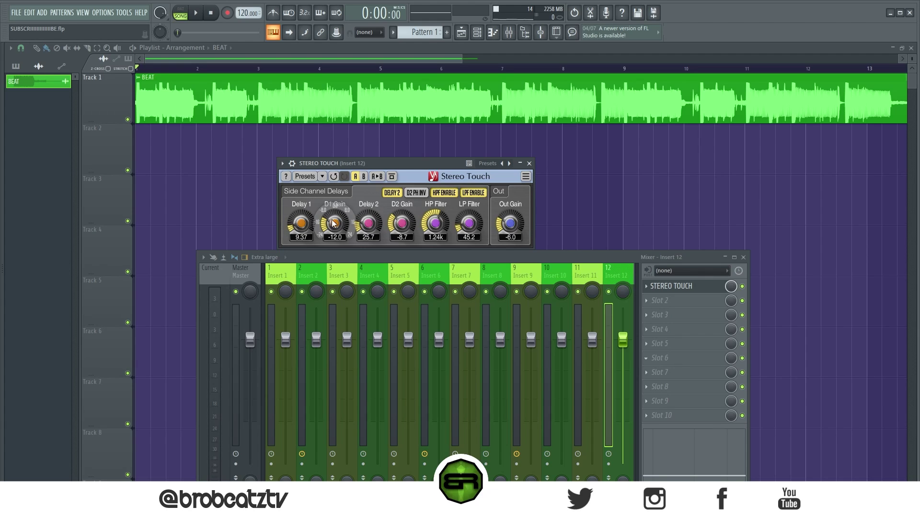
# While the beat plays, set Stereo Touch to Delay 1 4.17, D1 Gain -14.8, Delay 2 16.9, D2 Gain -8.8, HP 163 and LP 2.59k.
pyautogui.press('space')
pyautogui.moveTo(301, 224); pyautogui.dragTo(334, 192)
pyautogui.moveTo(365, 114); pyautogui.dragTo(357, 242)
pyautogui.moveTo(368, 224); pyautogui.dragTo(425, 159)
pyautogui.moveTo(435, 224); pyautogui.dragTo(455, 167)
pyautogui.press('space')
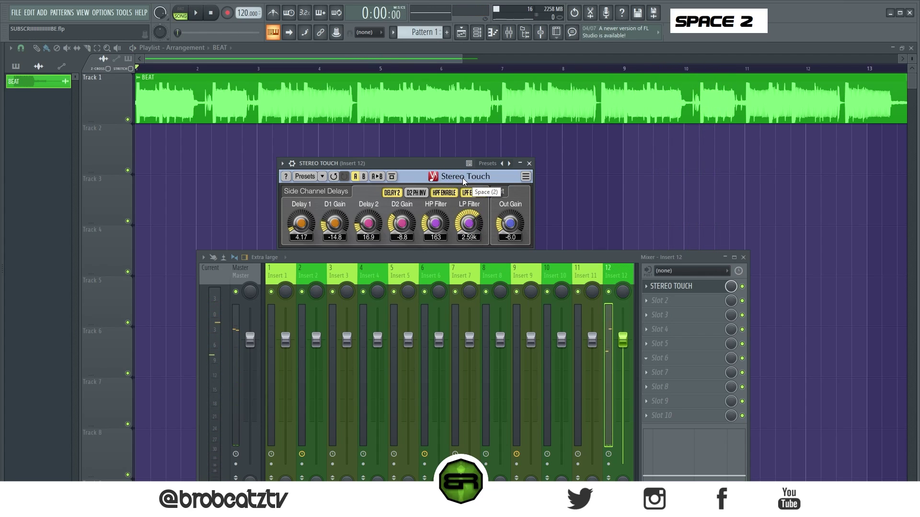